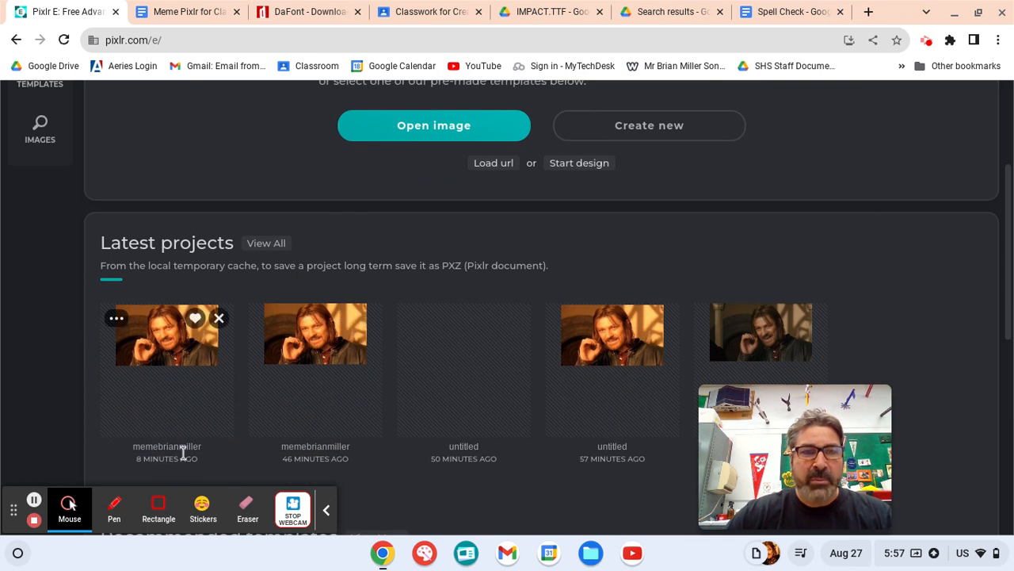
Open the most recent meme project and add a new text layer to it
click(162, 353)
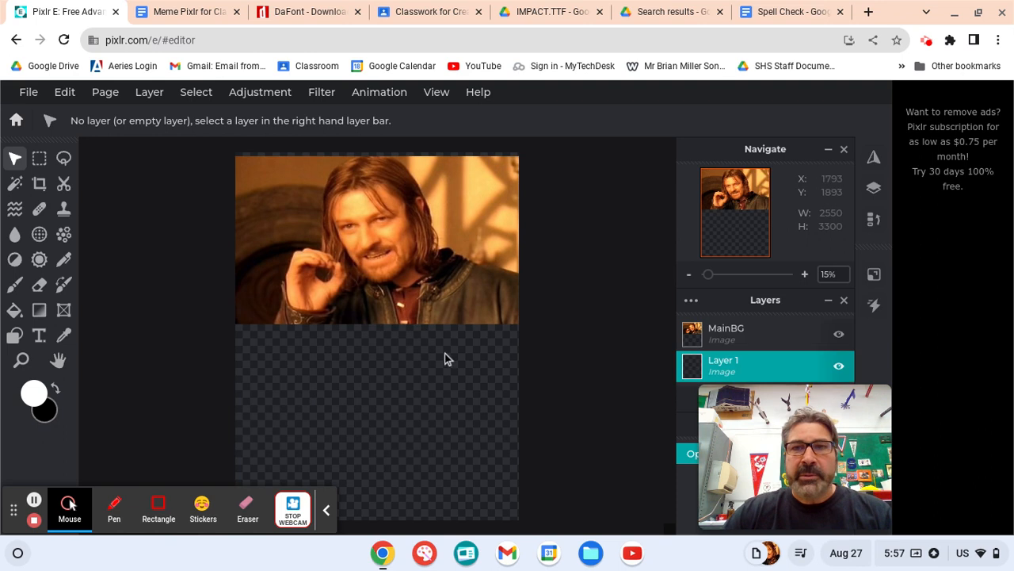
click(40, 336)
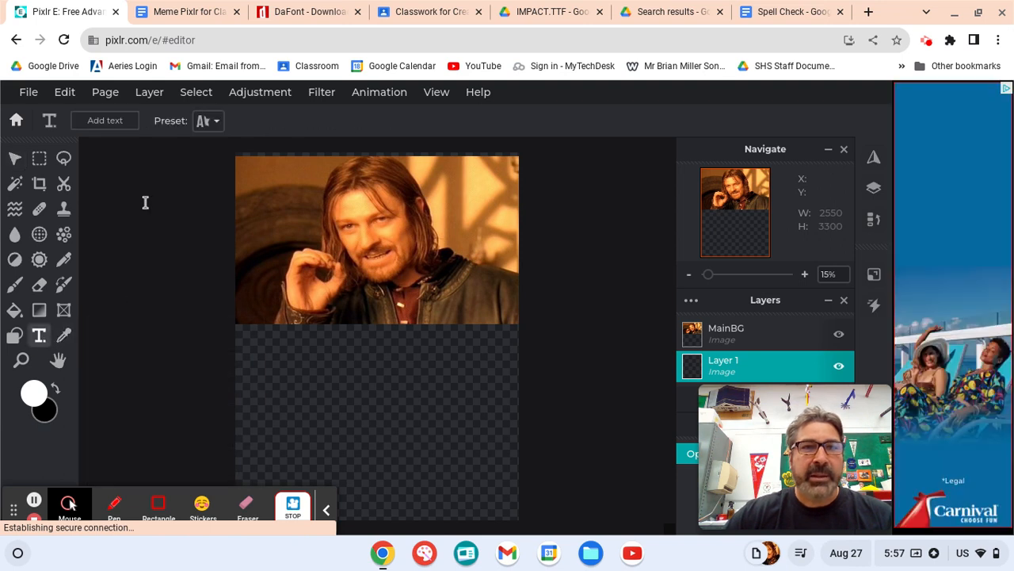
click(106, 121)
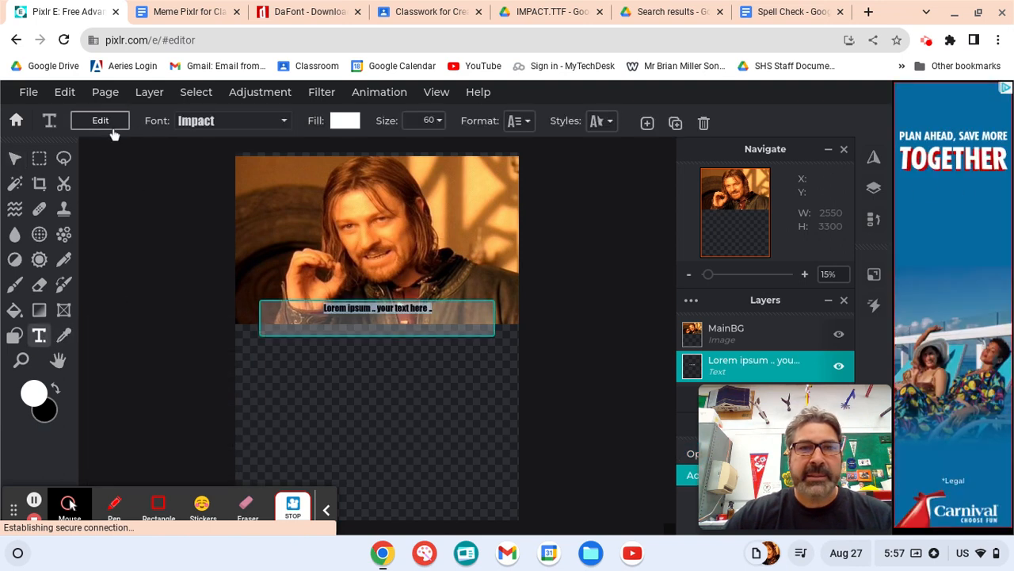
Copy the capitalized line "ONE DOES NOT SIMPLY" from the Spell Check document and replace the placeholder text in Pixlr with it
click(785, 12)
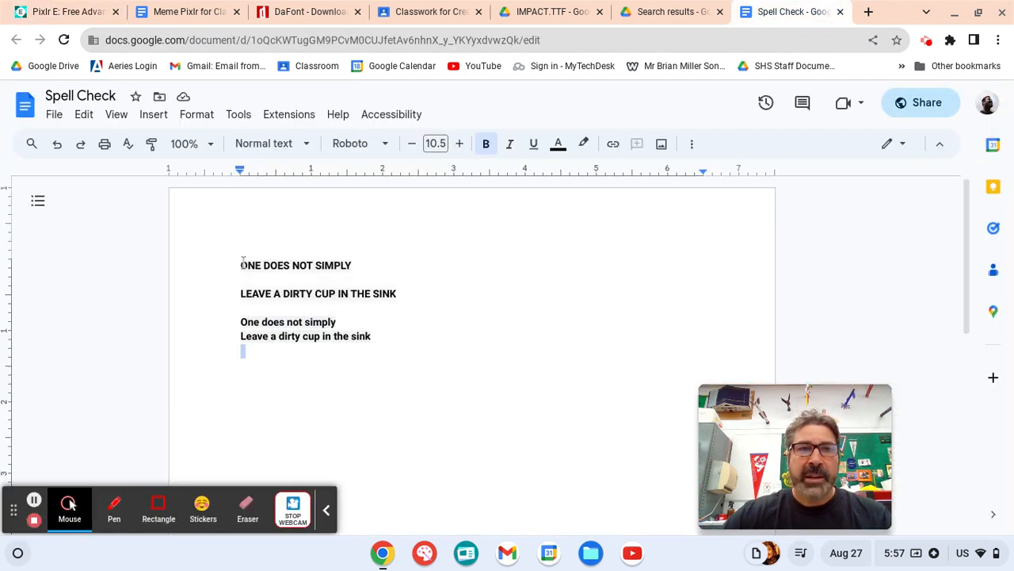
drag(244, 265, 359, 271)
key(ctrl+c)
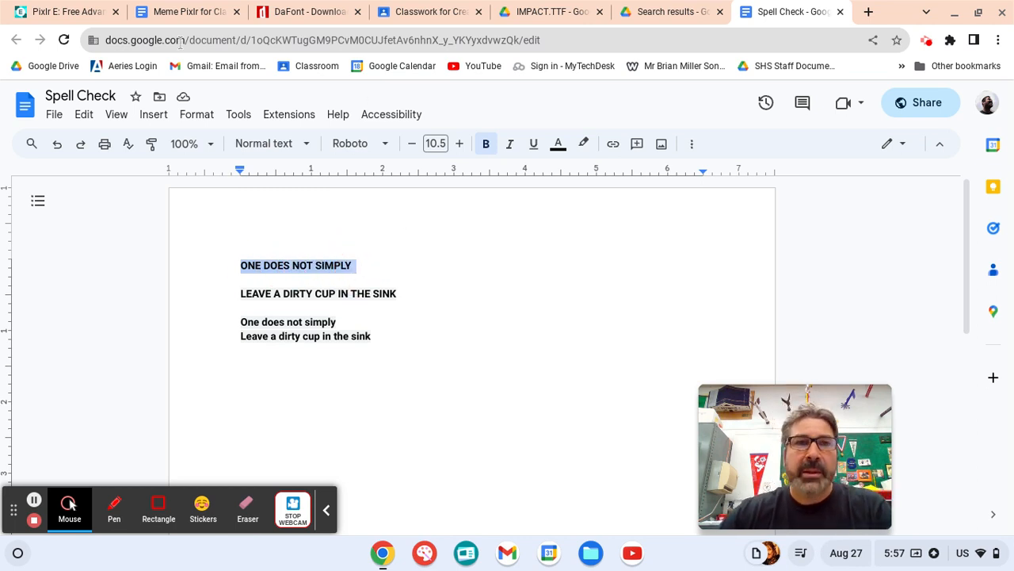
click(67, 11)
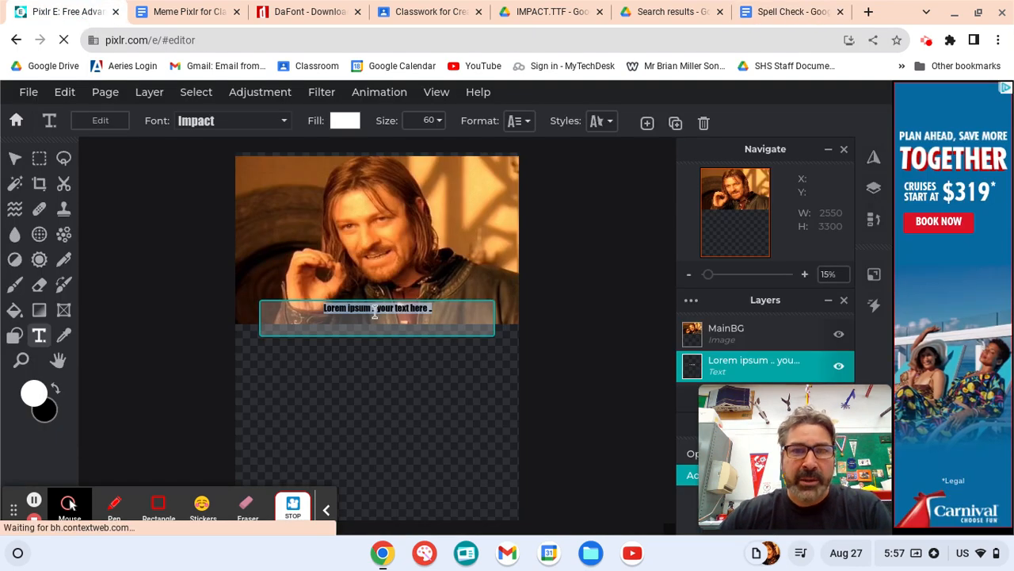
key(ctrl+v)
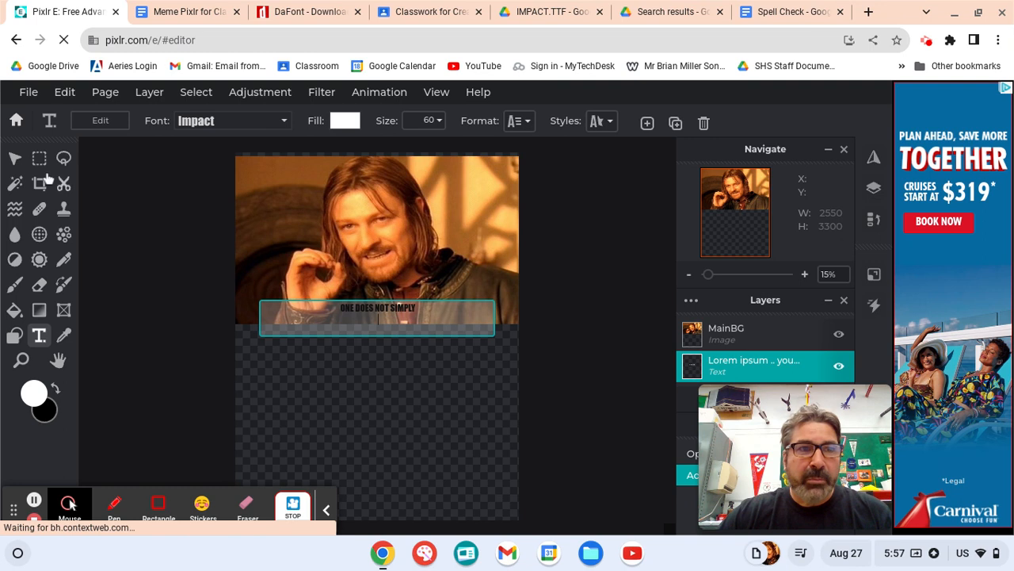
Shift the background photo slightly up to position X 0, Y 0 with the Arrange tool
click(14, 158)
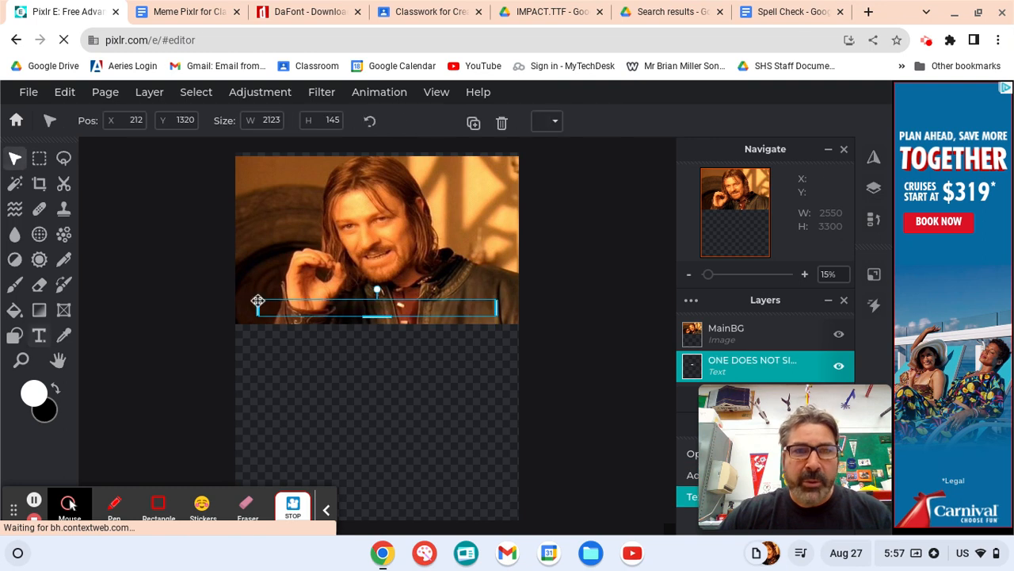
click(309, 303)
drag(307, 304, 308, 298)
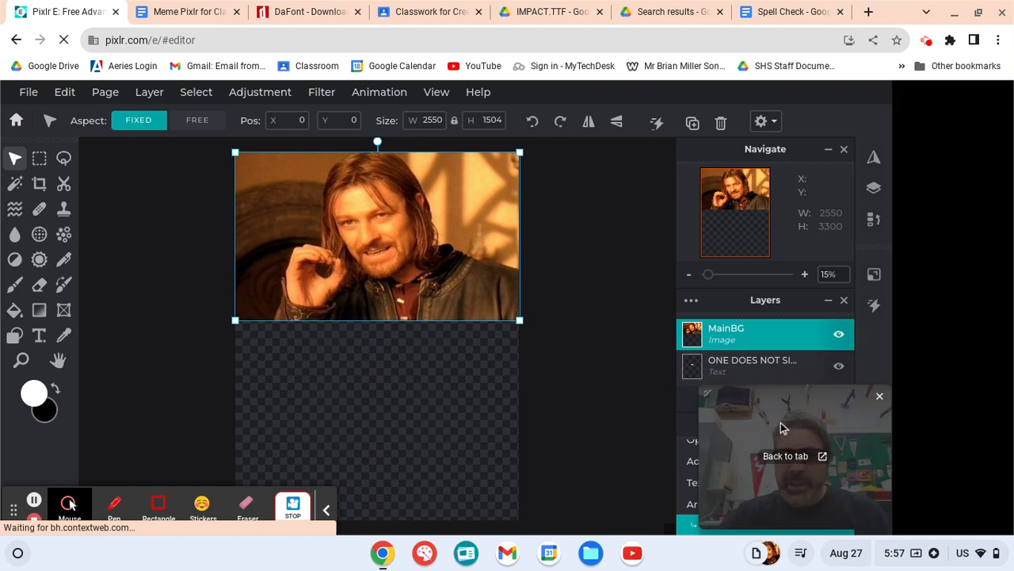
drag(782, 423, 228, 422)
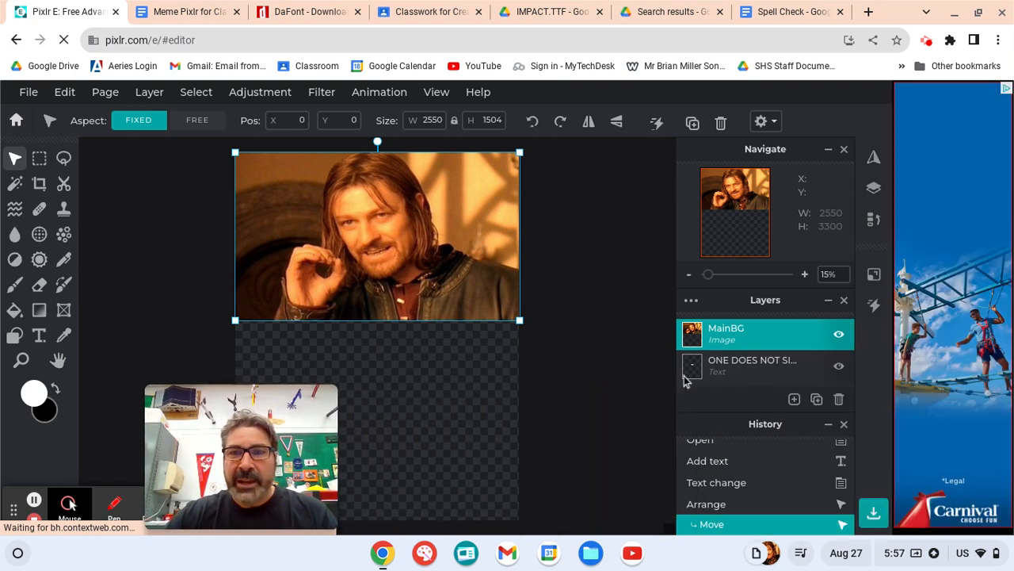
Place the MainBG layer below the text layer, and move the text to the top of the photo at about X 154, Y 87
drag(732, 333, 749, 376)
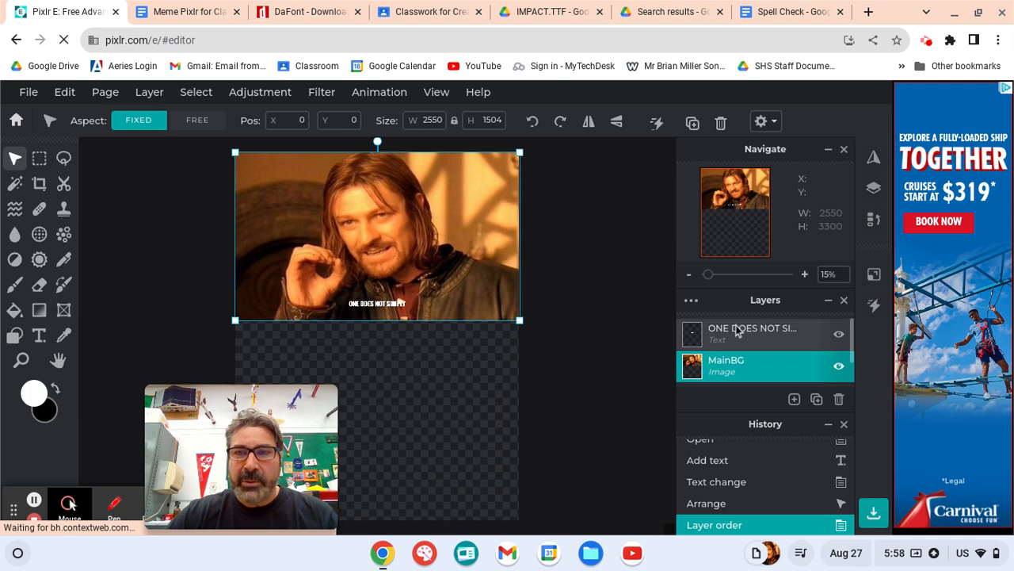
click(737, 332)
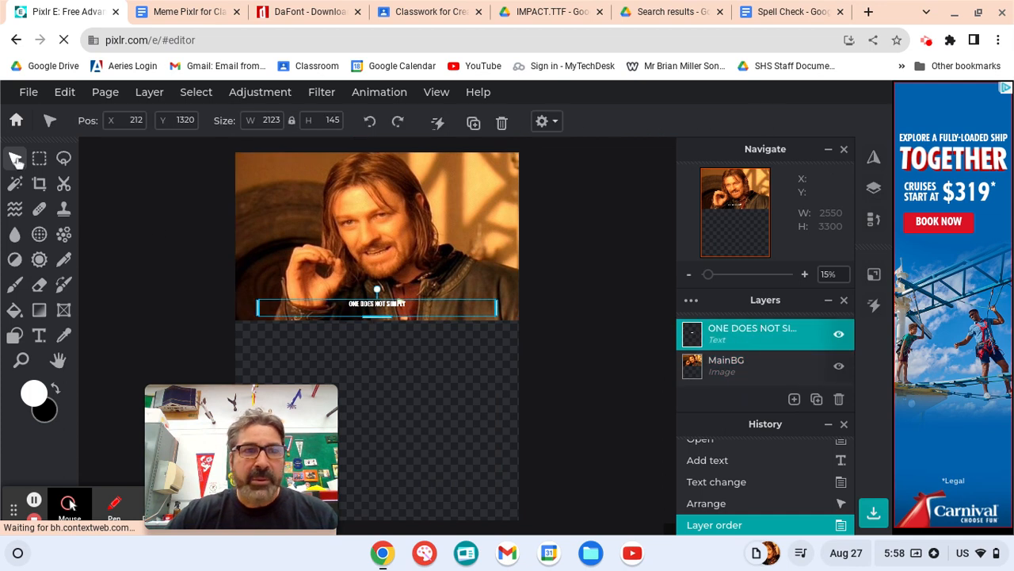
drag(297, 290, 301, 167)
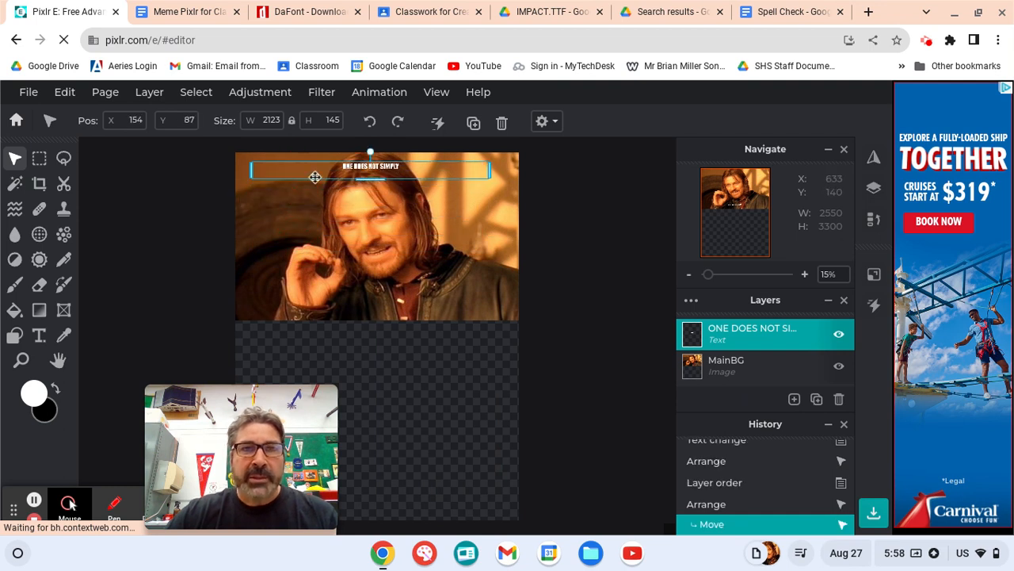
Select the ONE DOES NOT SIMPLY wording with the Text tool and open its list of fonts
double_click(363, 164)
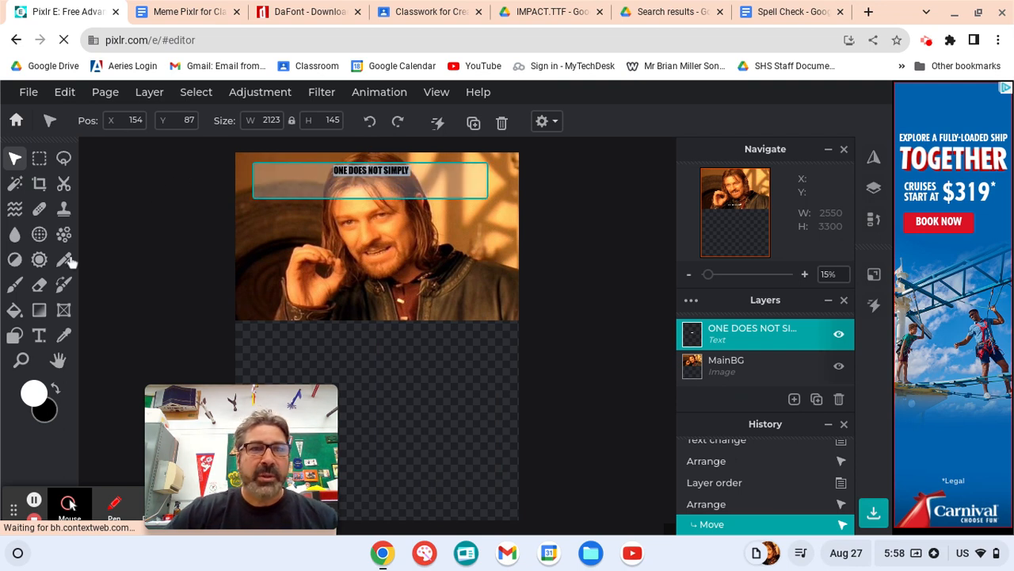
click(39, 336)
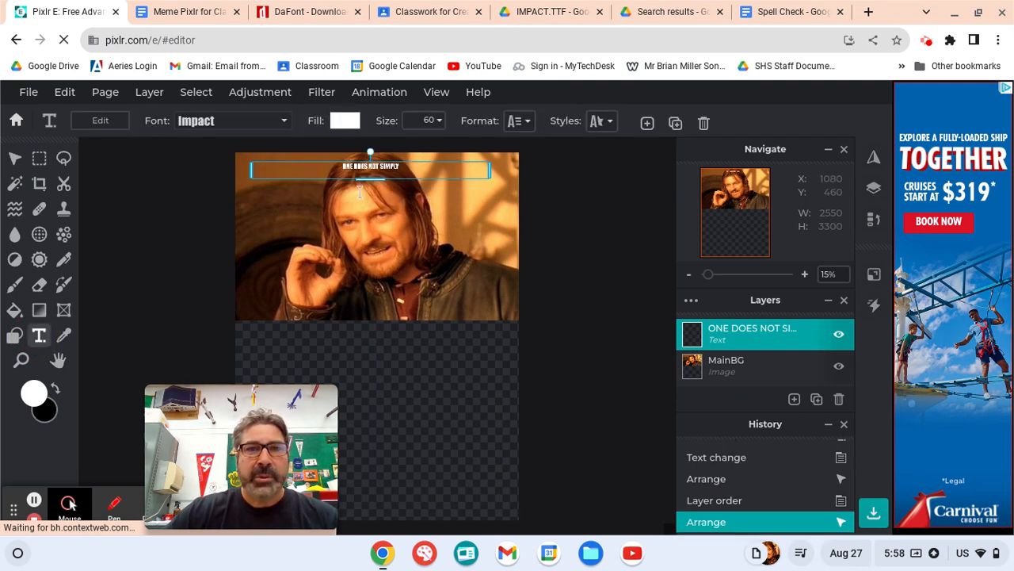
drag(371, 159, 366, 178)
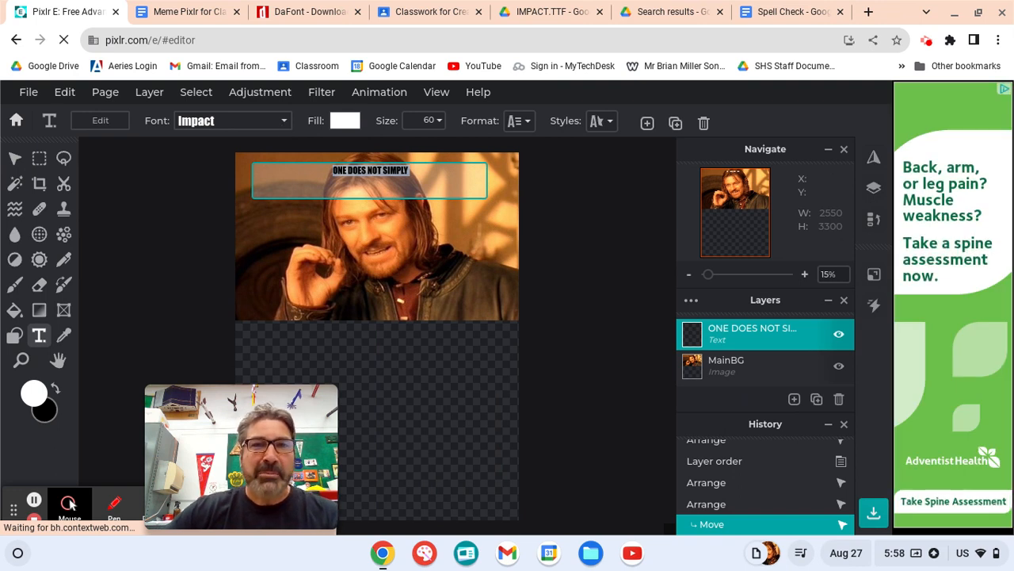
click(283, 121)
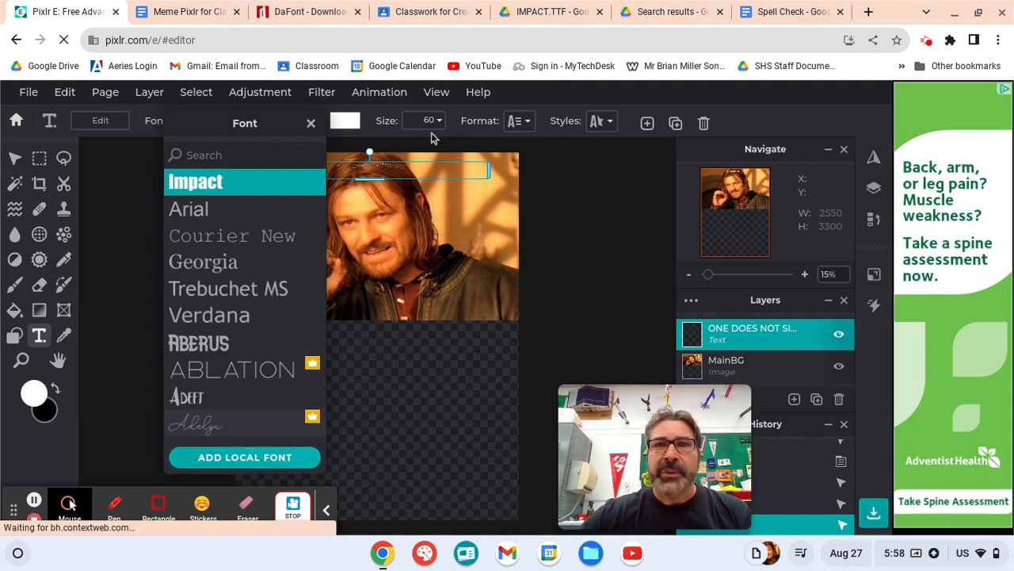
Examine the IMPACT.TTF attachment in the Google Classroom meme assignment and its Drive page, and return to Pixlr
click(436, 16)
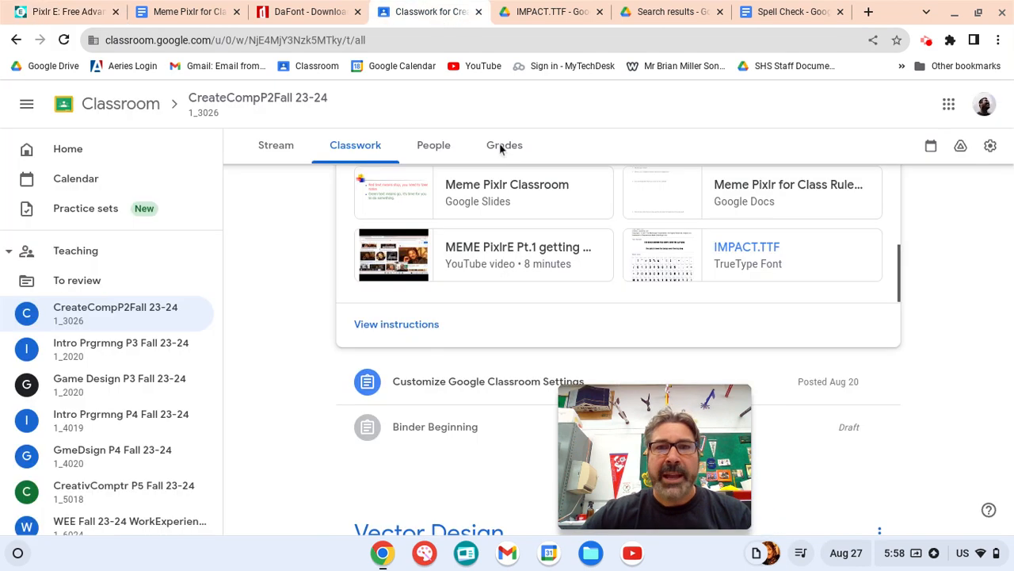
scroll(448, 281, up, 3)
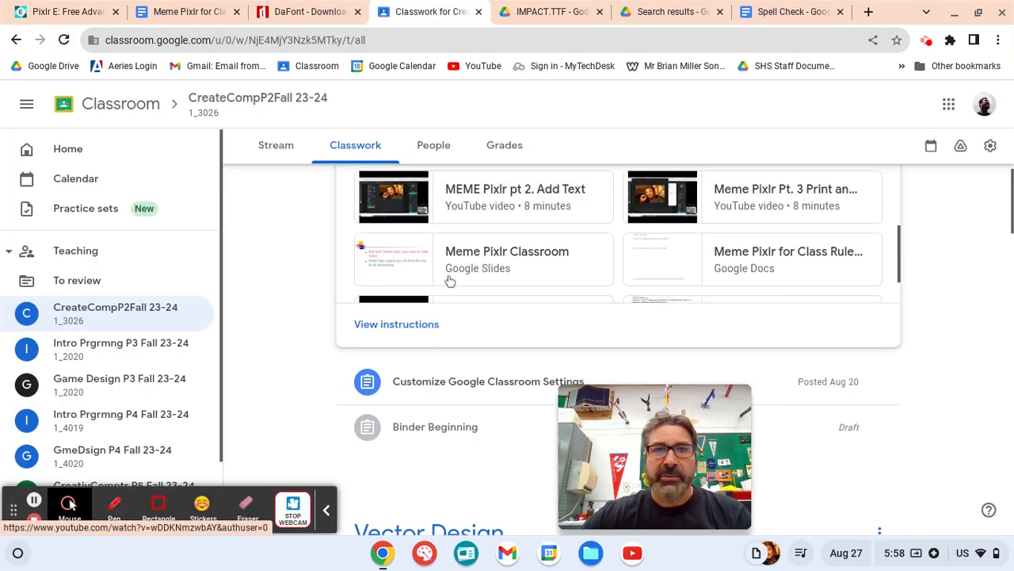
scroll(987, 234, up, 4)
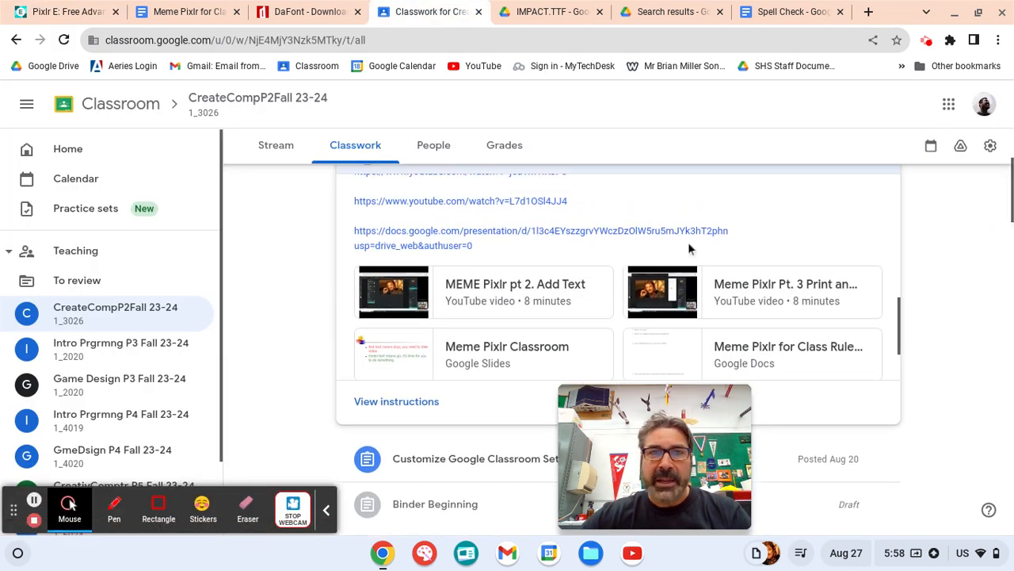
scroll(596, 275, down, 3)
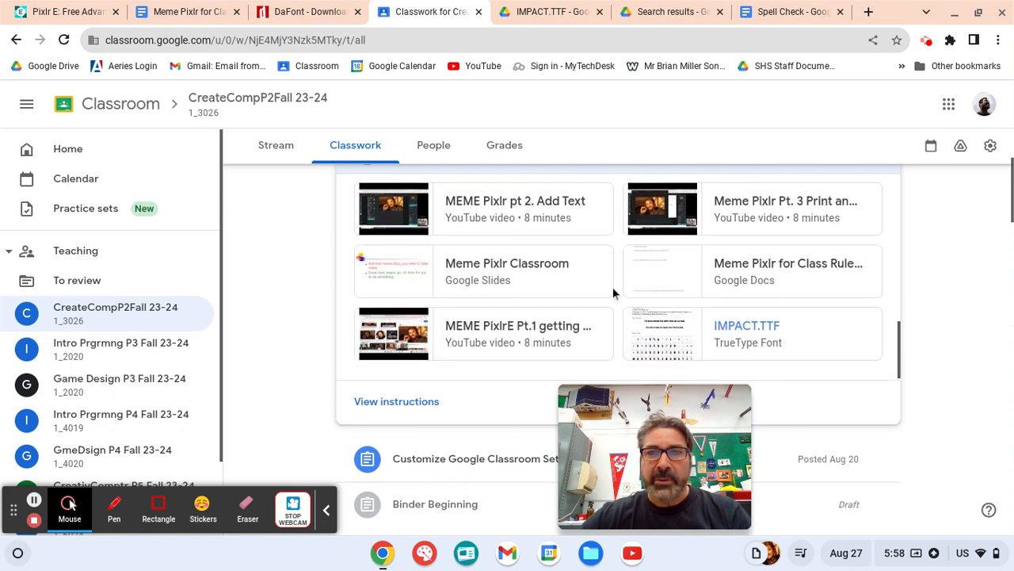
right_click(665, 337)
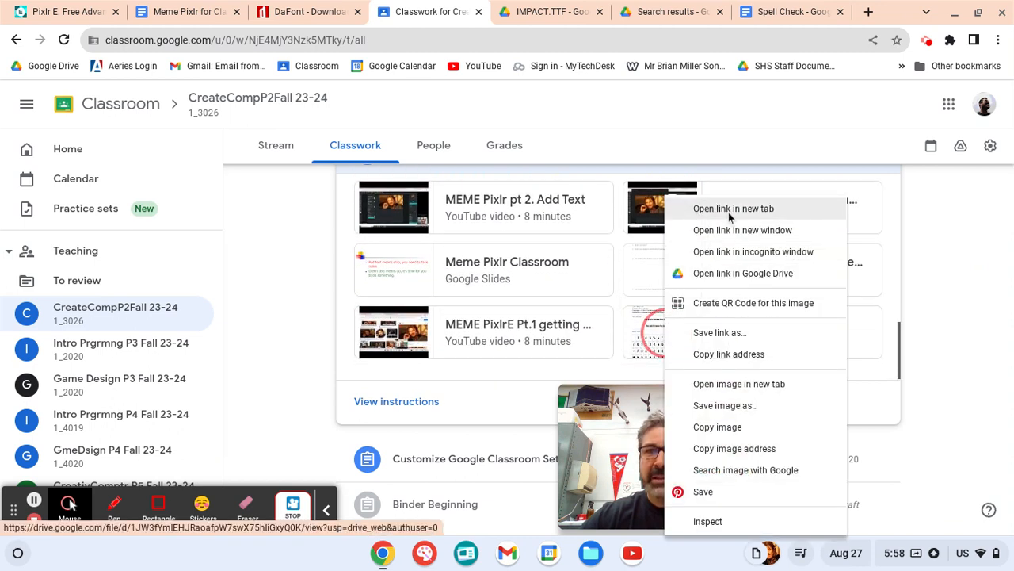
click(546, 17)
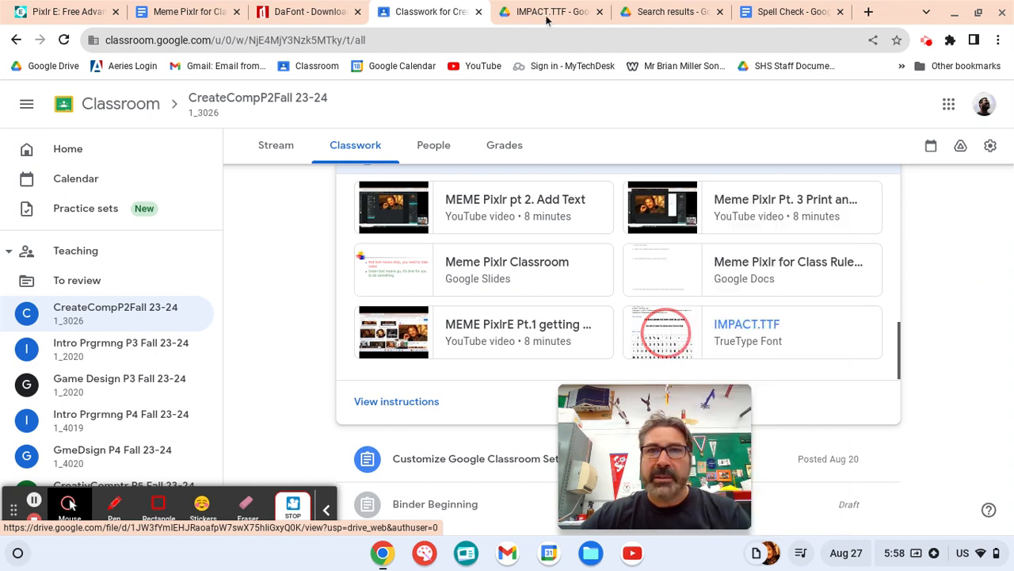
click(546, 16)
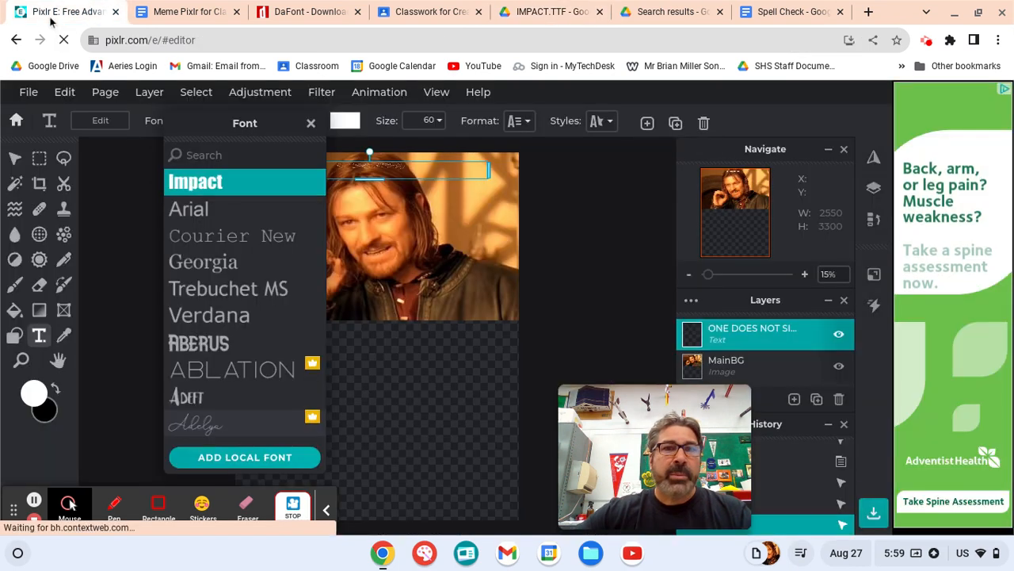
click(59, 12)
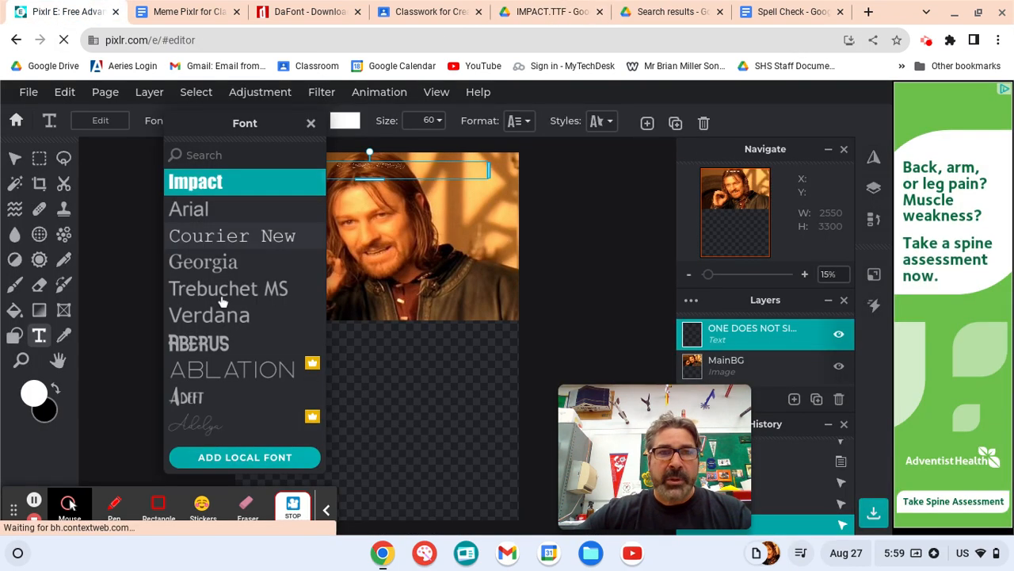
click(230, 468)
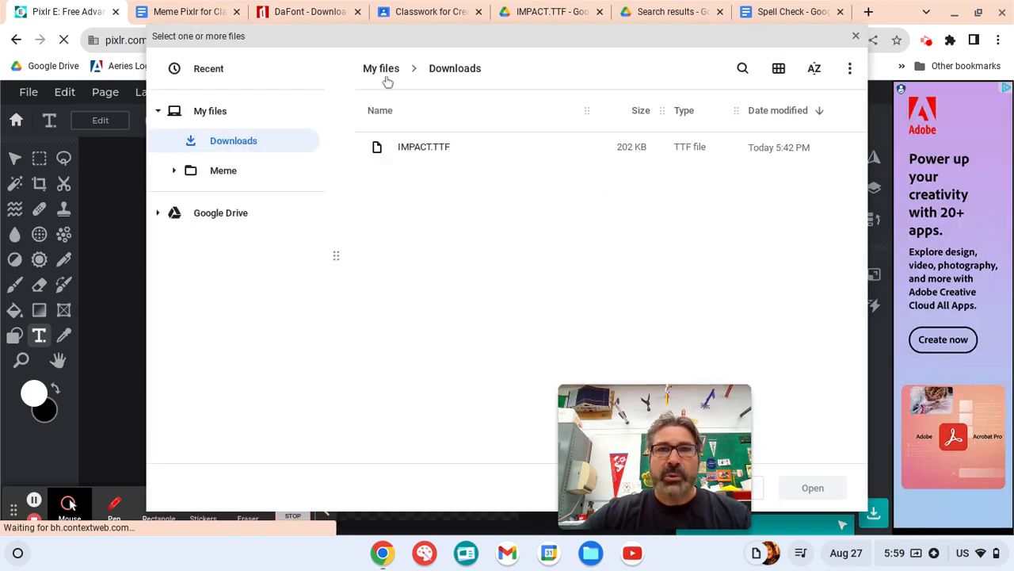
click(379, 71)
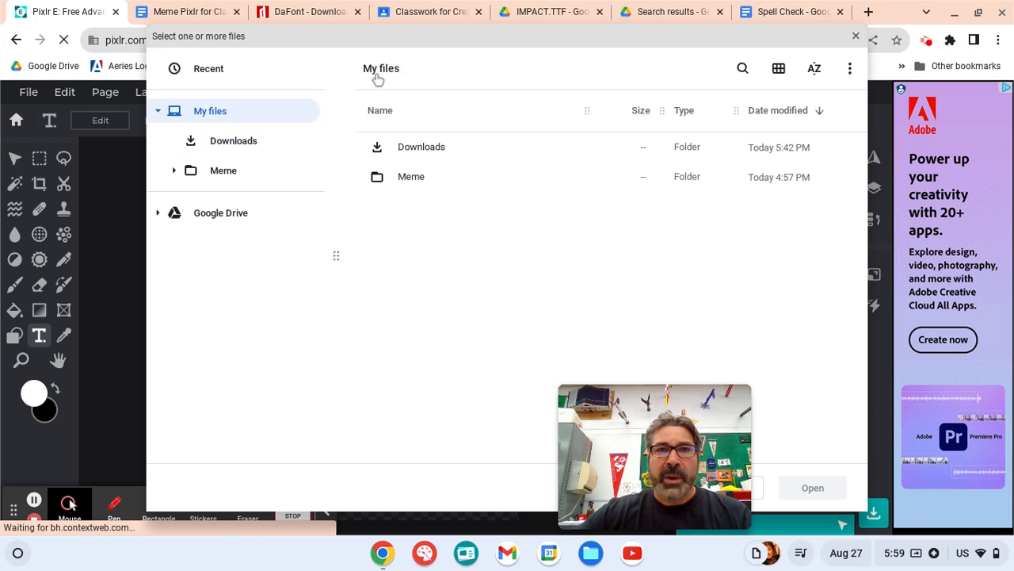
double_click(421, 147)
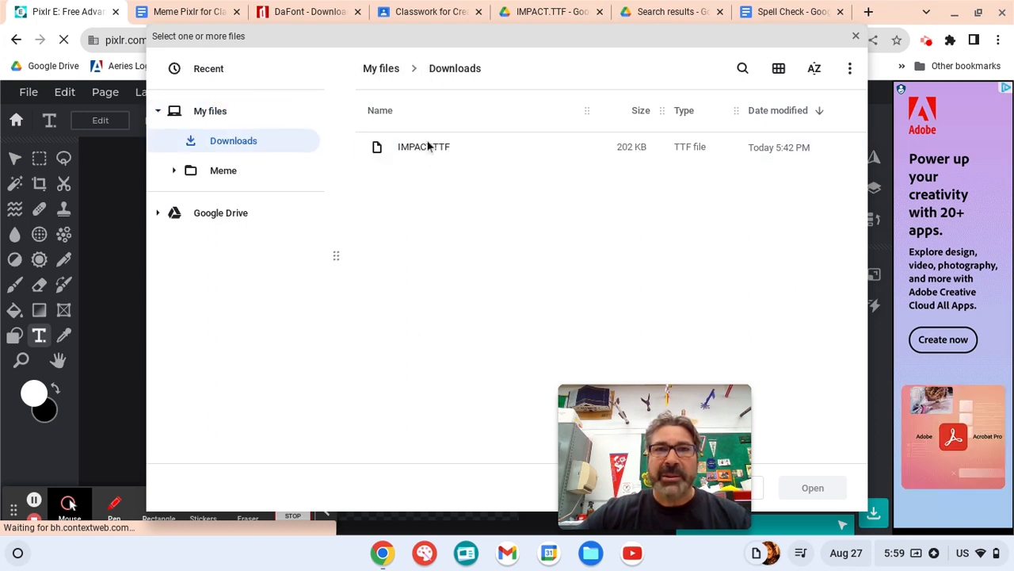
click(381, 71)
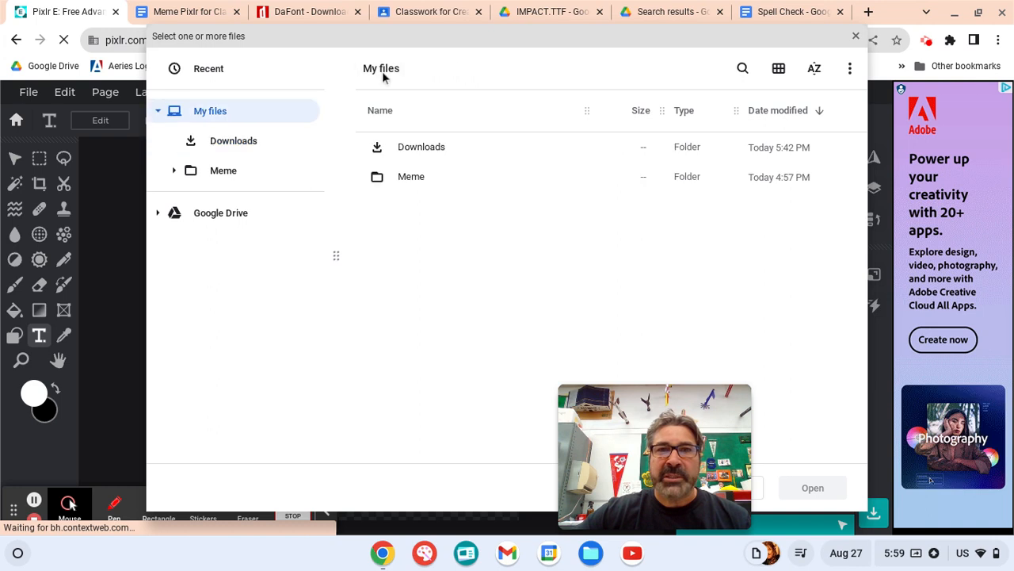
click(420, 178)
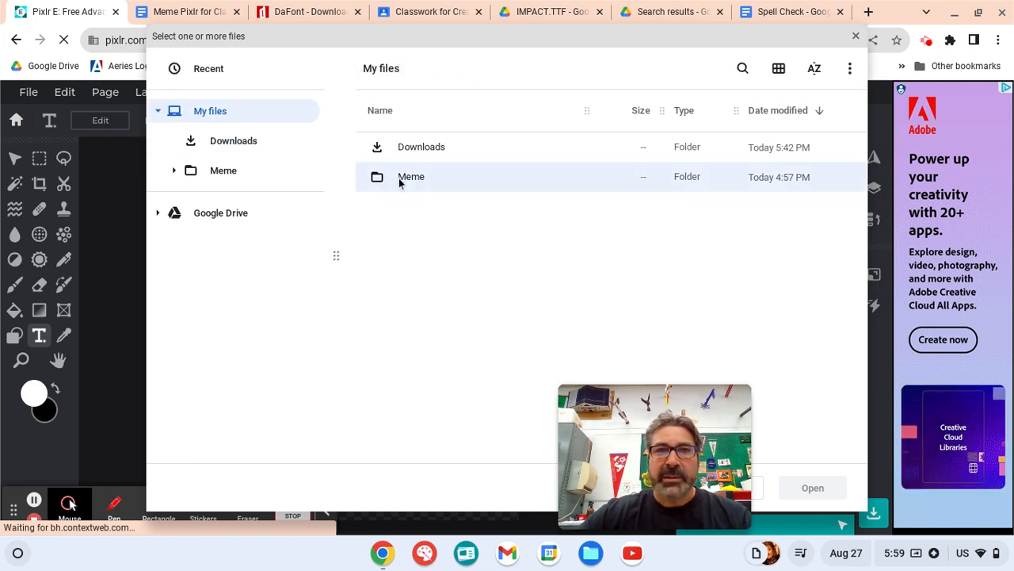
double_click(397, 177)
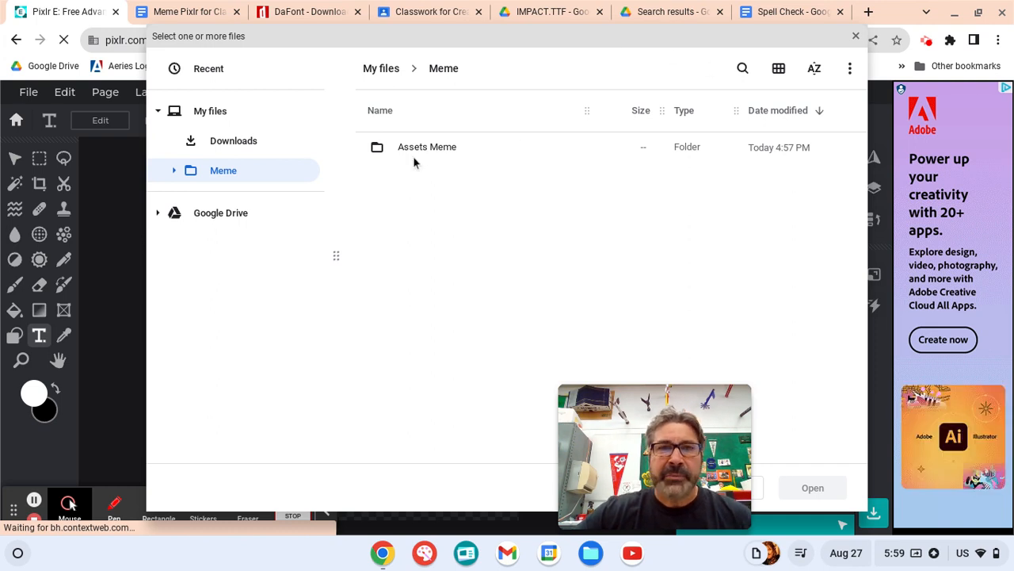
click(382, 71)
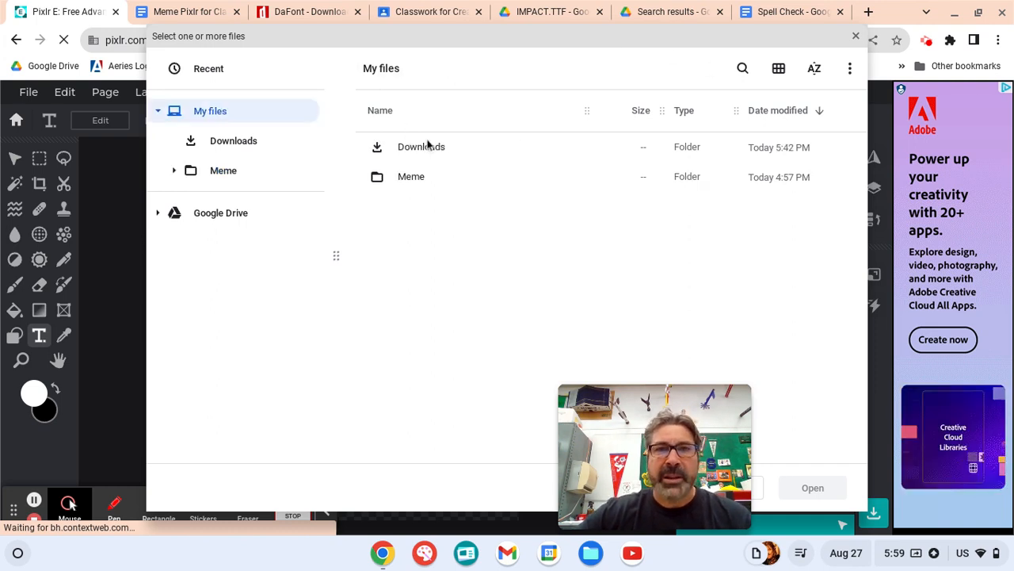
click(432, 151)
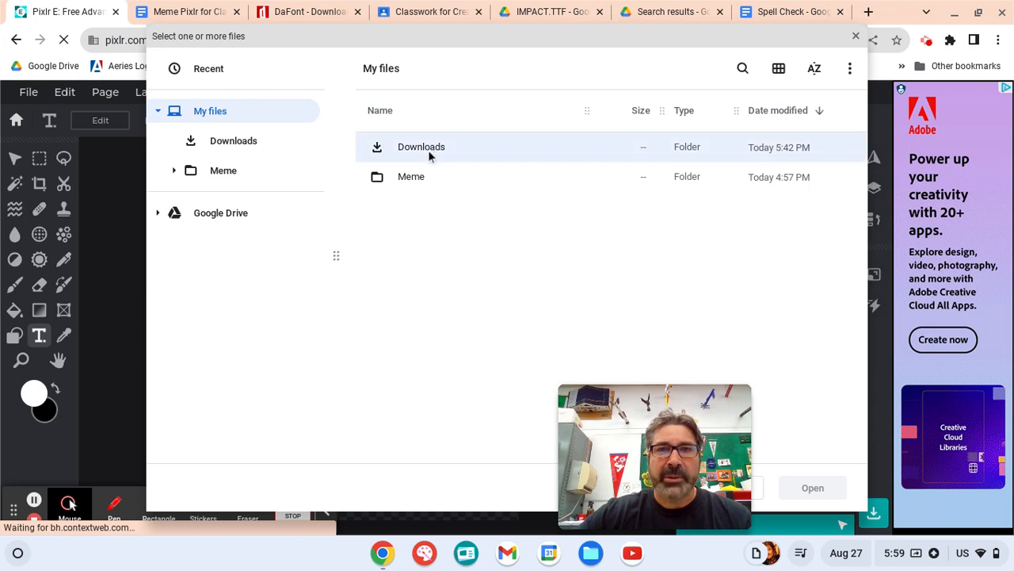
double_click(427, 152)
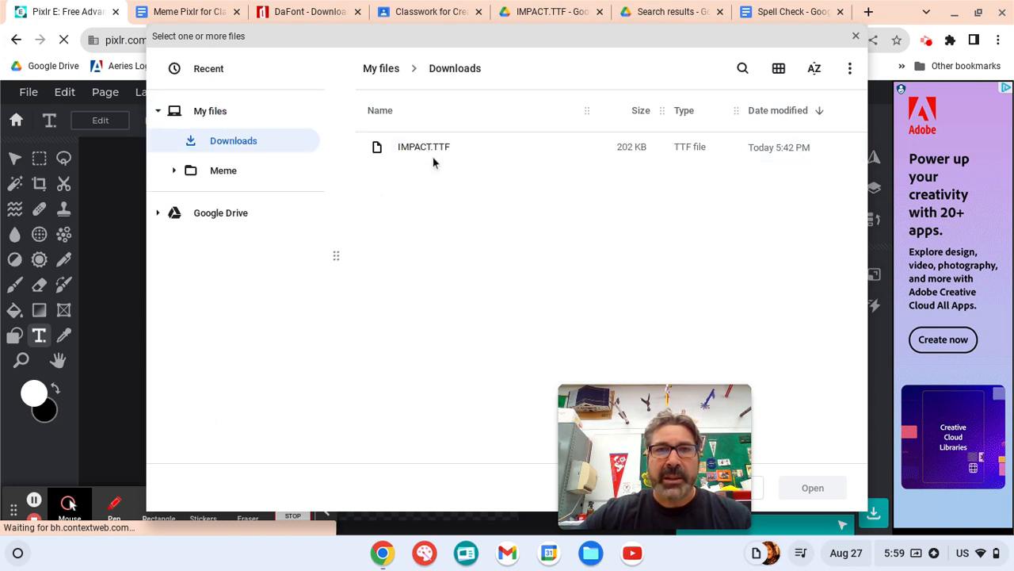
click(427, 152)
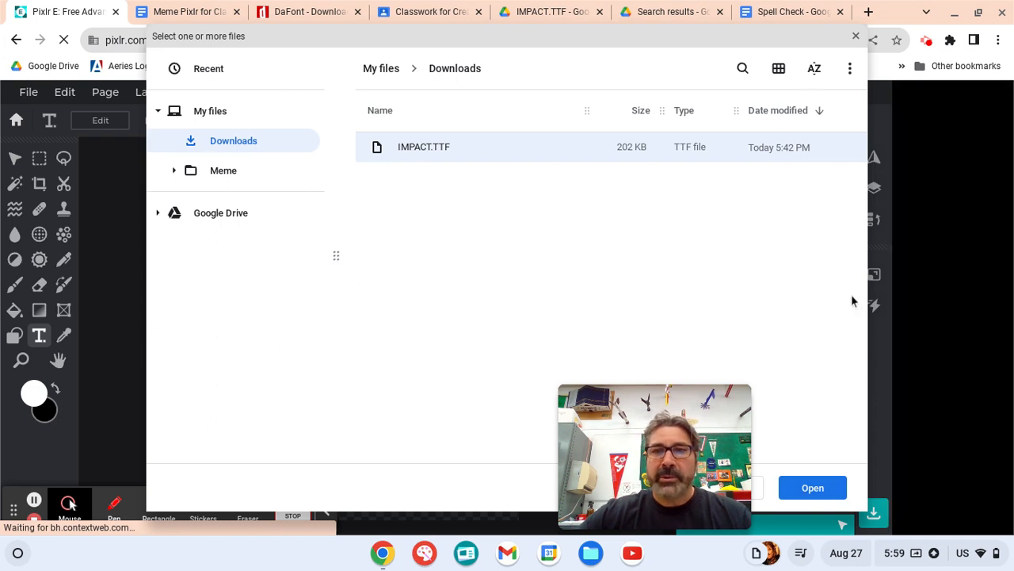
drag(663, 450, 571, 401)
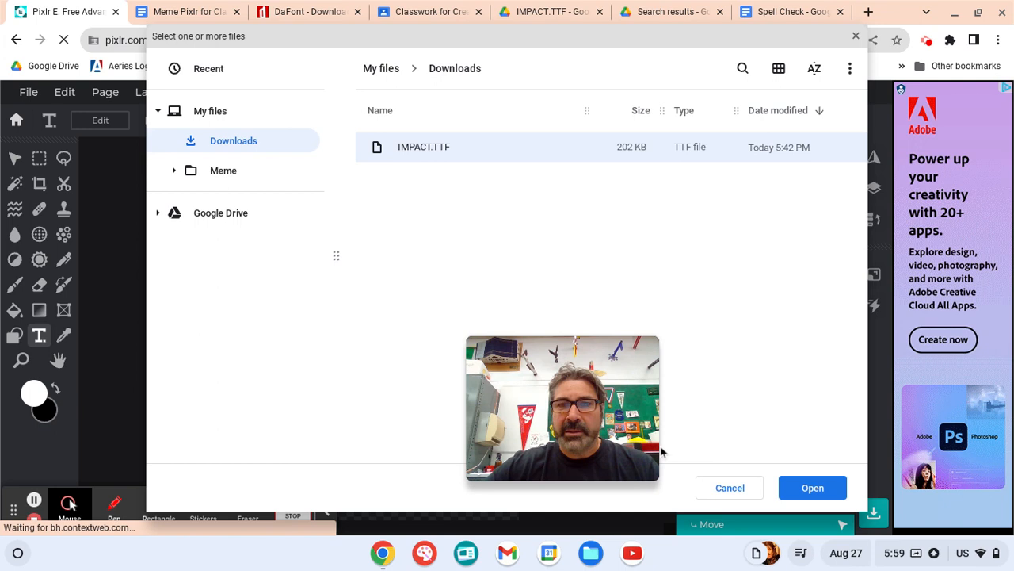
click(731, 490)
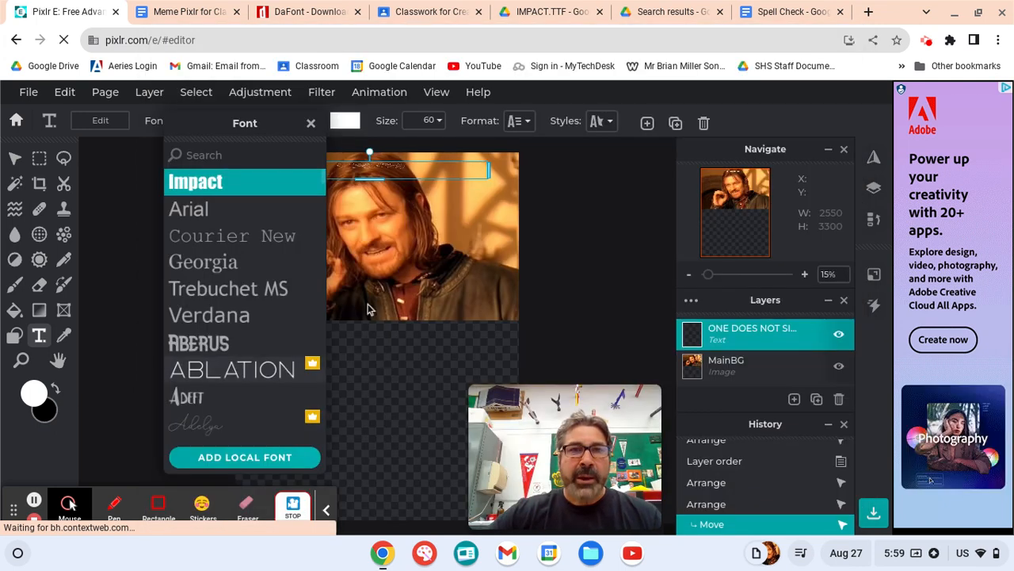
Nudge the ONE DOES NOT SIMPLY caption slightly, select its wording with the Text tool, and set its font to Impact
click(372, 171)
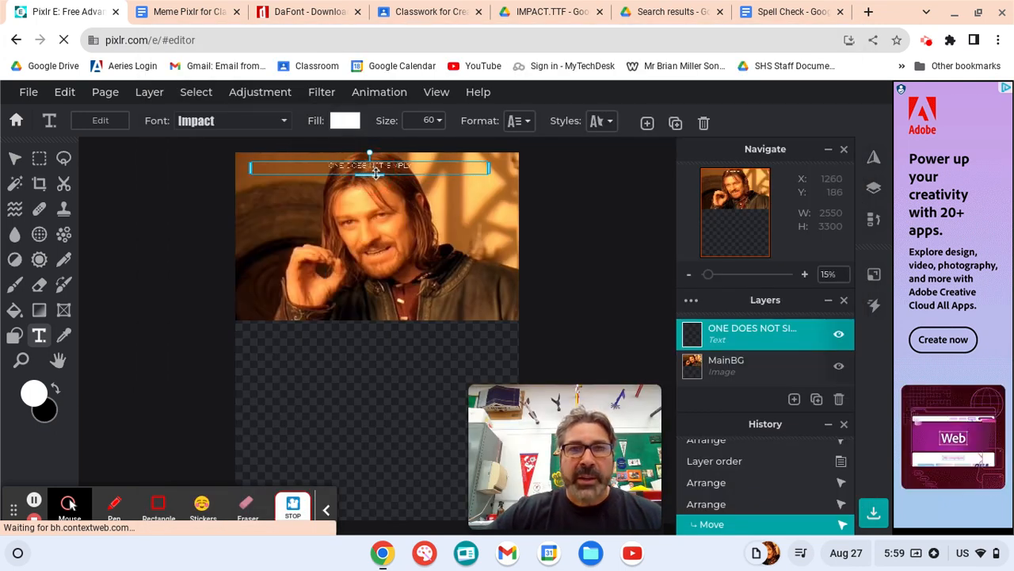
drag(371, 171, 373, 168)
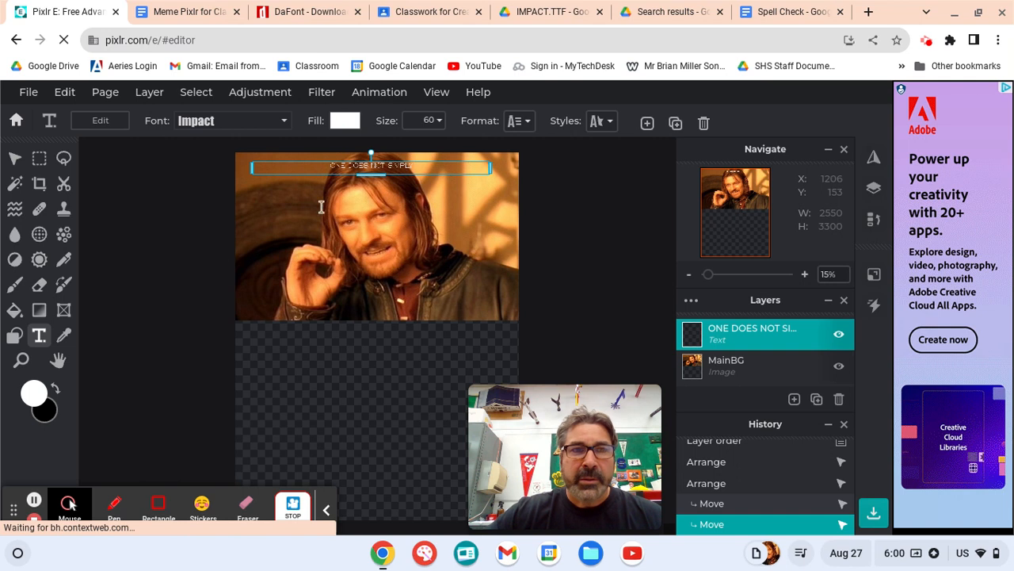
double_click(365, 167)
click(366, 168)
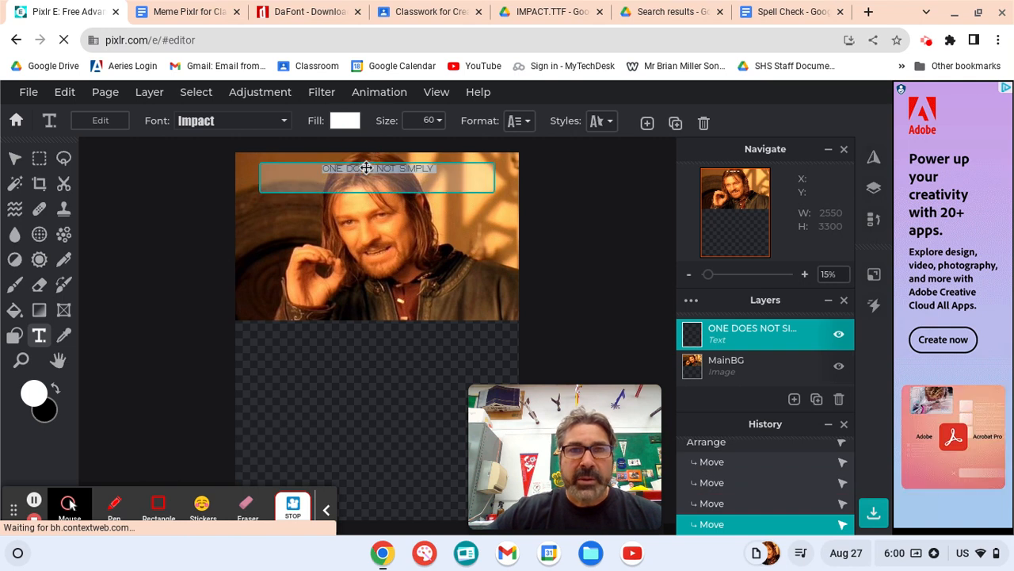
click(284, 124)
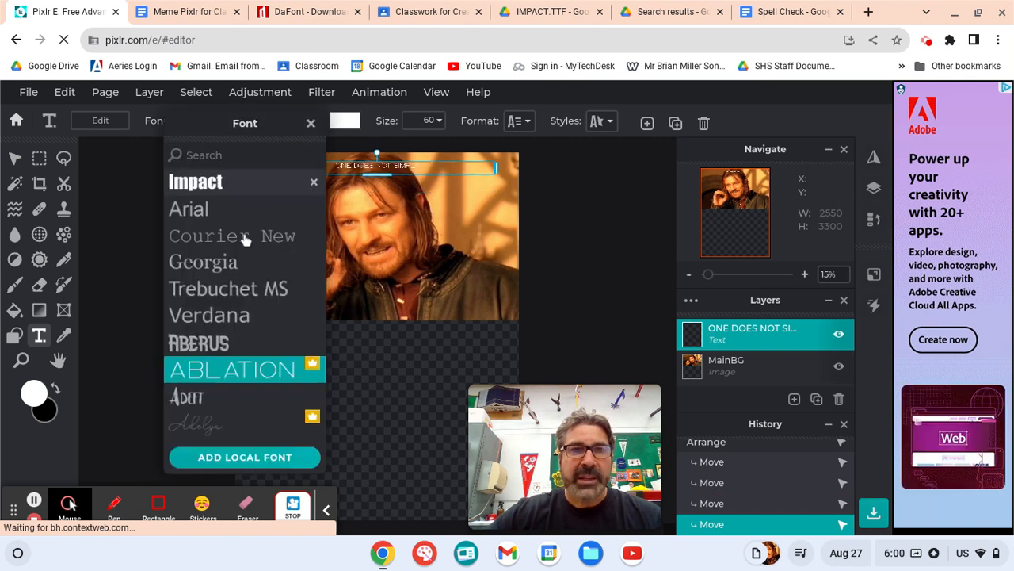
click(223, 189)
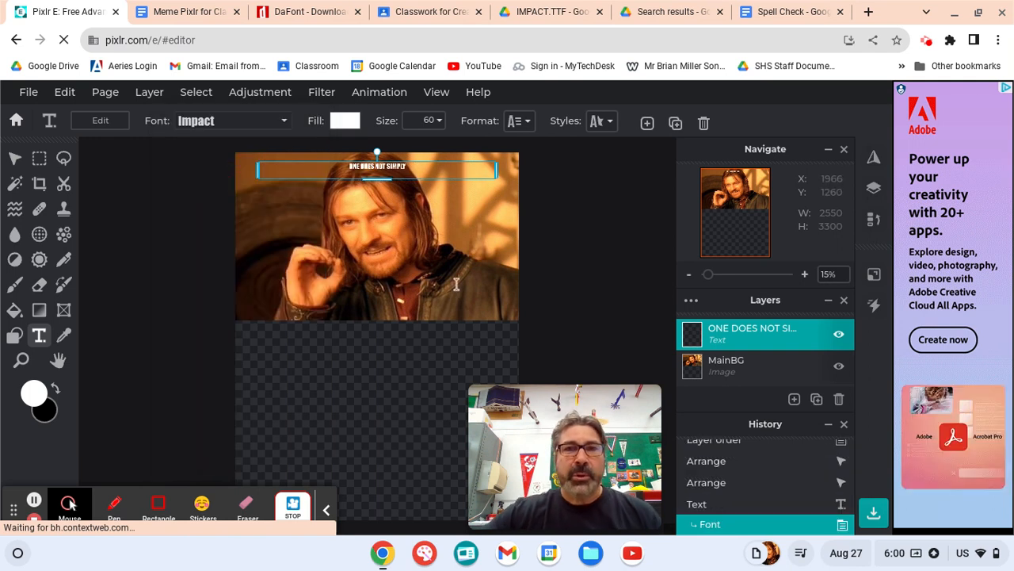
Set the caption's font size to 135 and check its fill color
click(445, 127)
click(335, 145)
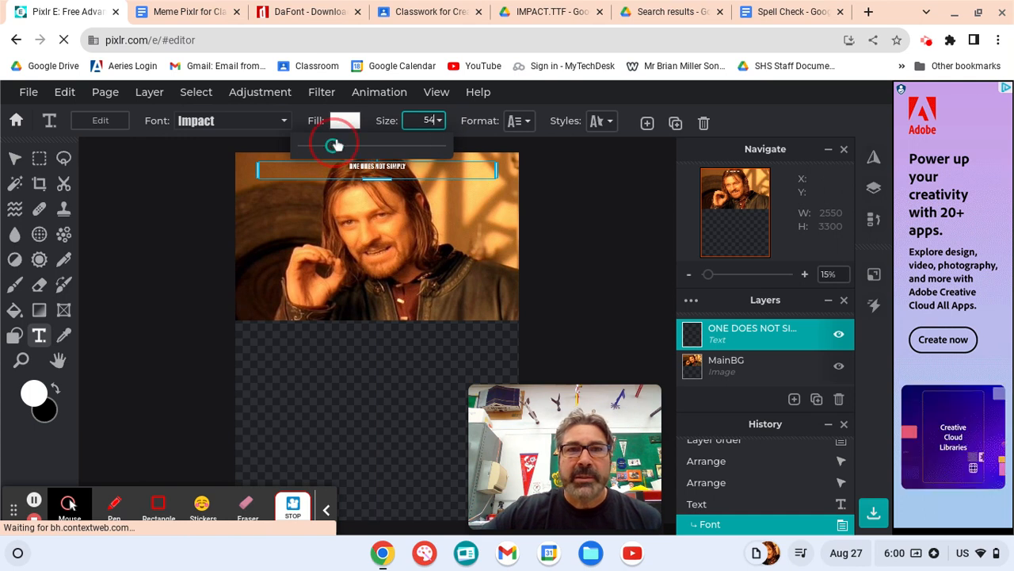
drag(334, 145, 361, 145)
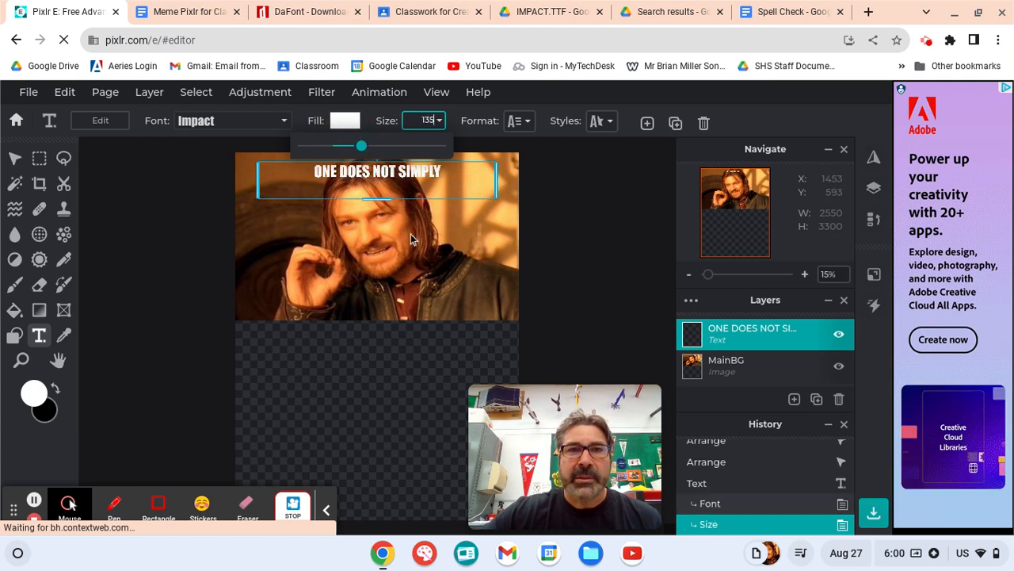
scroll(427, 258, up, 1)
scroll(429, 271, down, 2)
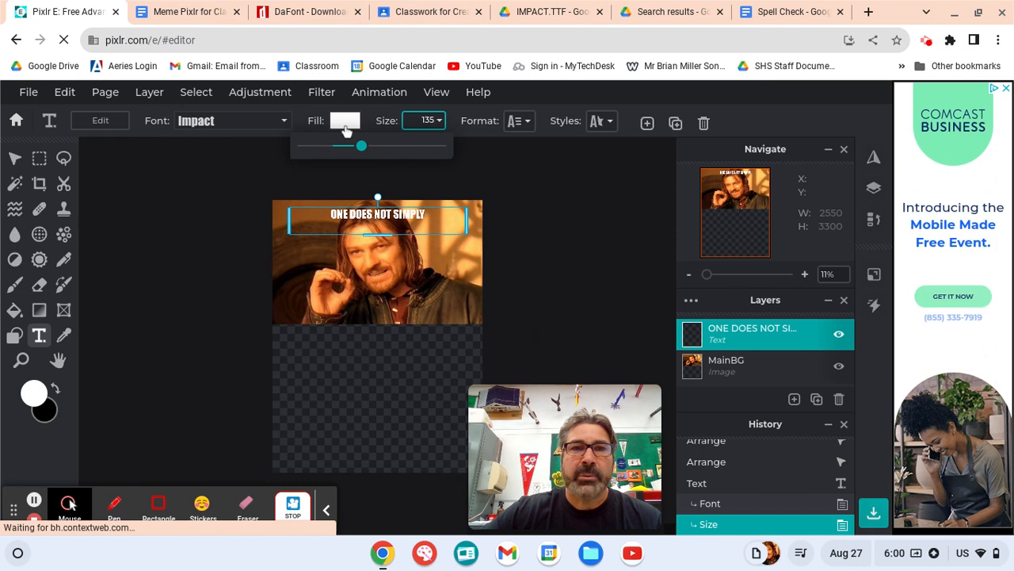
click(346, 127)
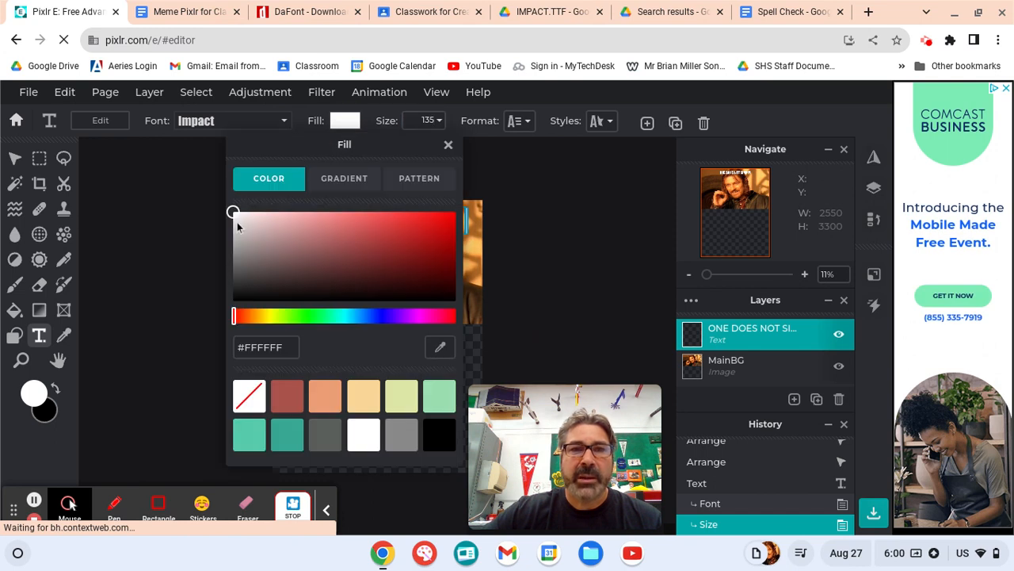
click(584, 134)
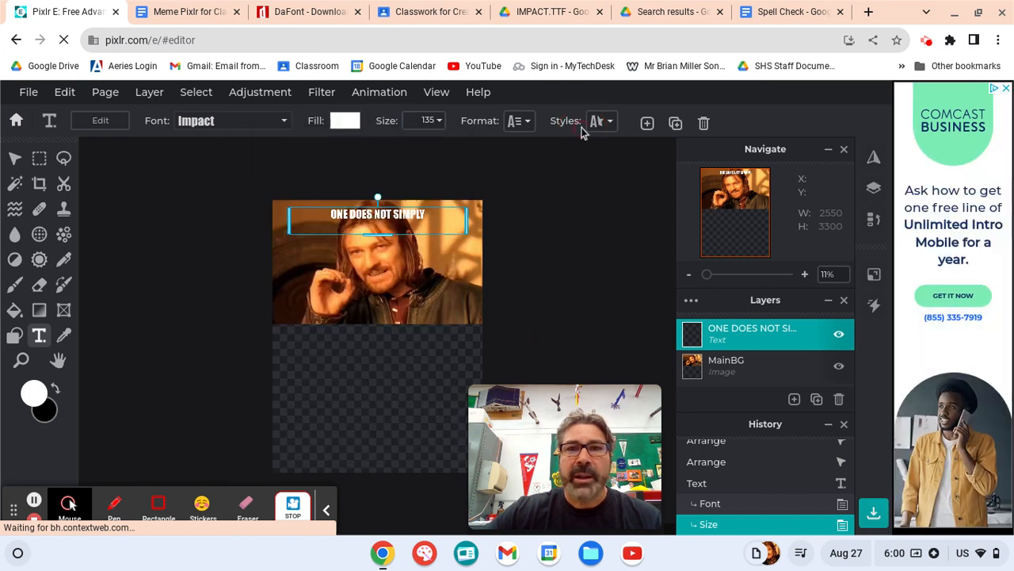
Enable the Outline style on the caption and set the outline color to near-black #090808
click(599, 124)
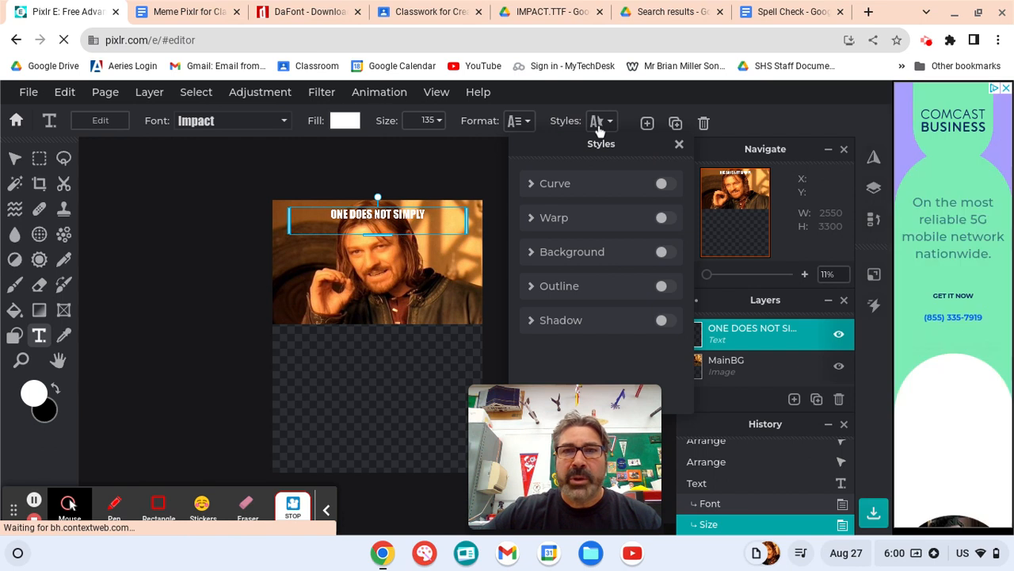
click(632, 299)
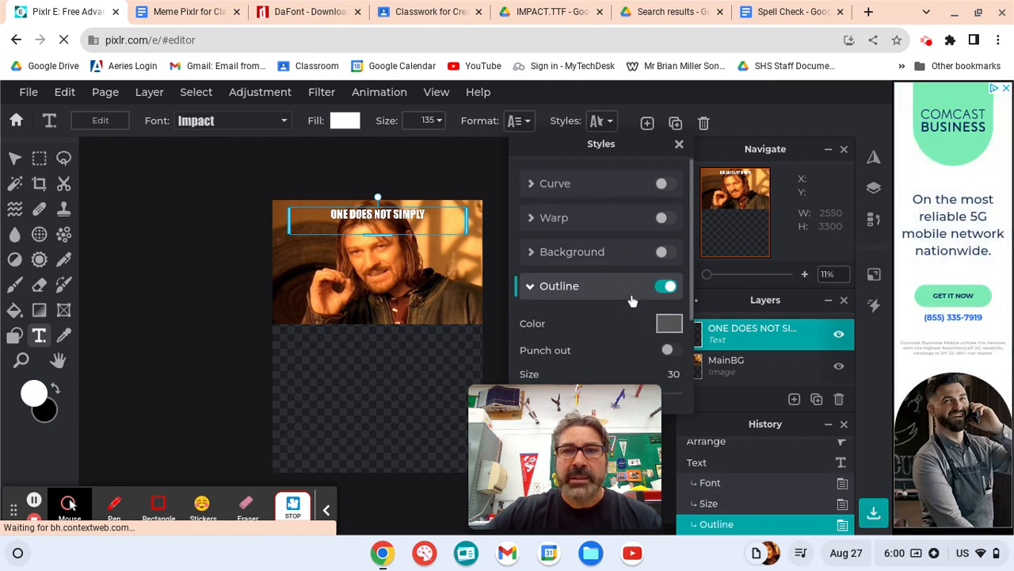
click(668, 323)
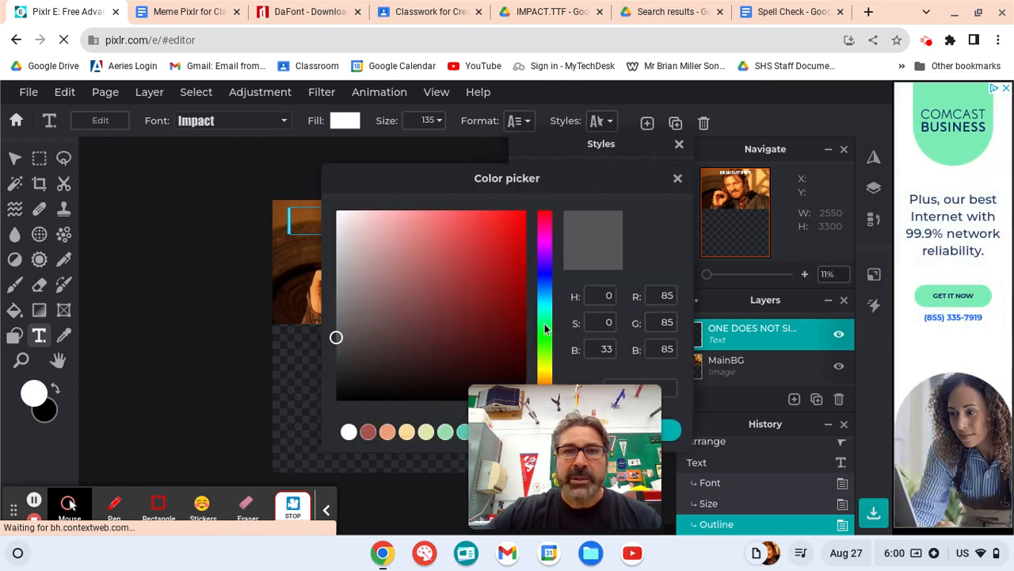
click(354, 393)
drag(560, 409, 240, 413)
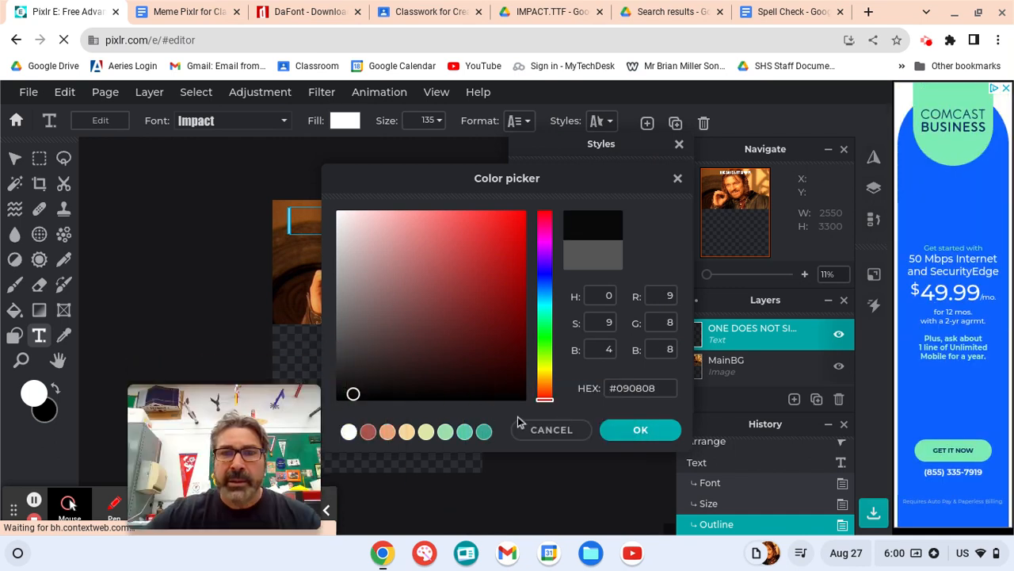
click(640, 430)
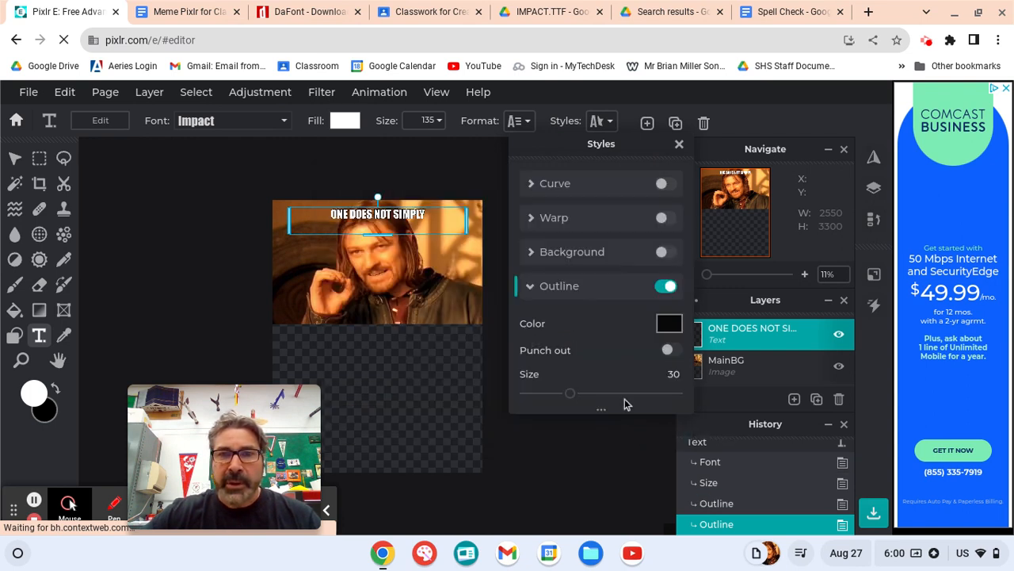
Set the caption's outline size to 59 and close the text styles
click(570, 394)
drag(593, 399, 615, 394)
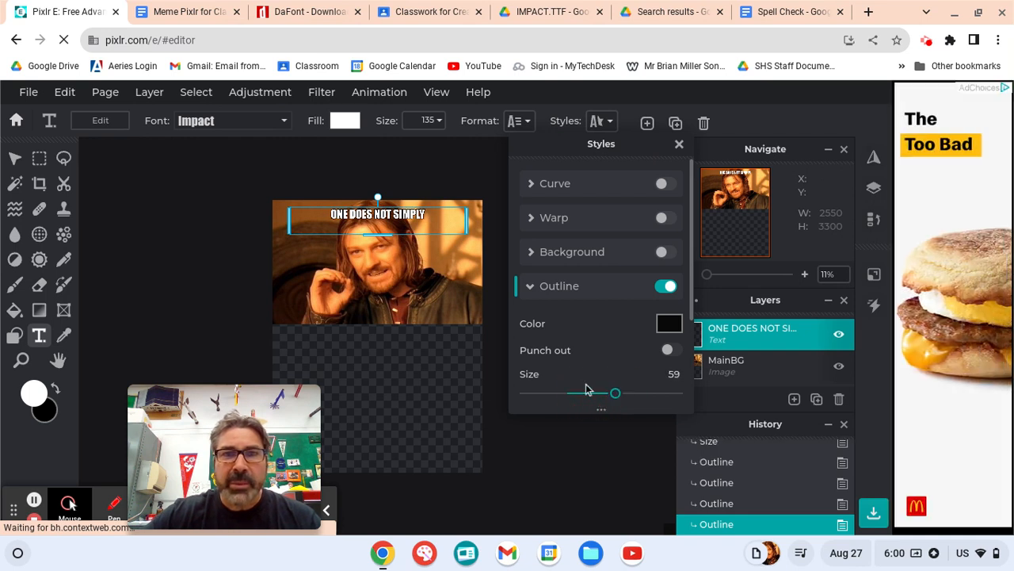
click(94, 317)
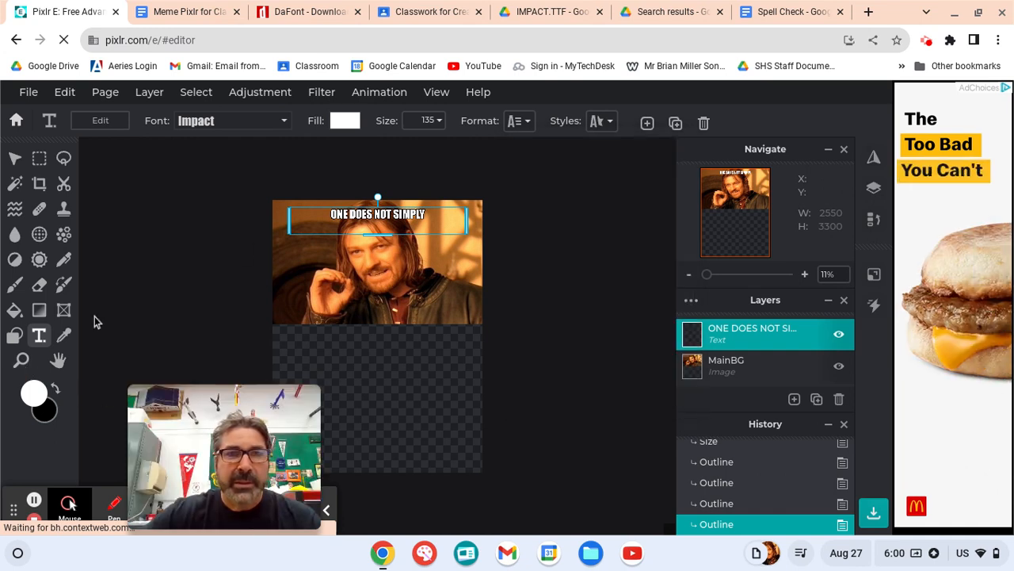
Reselect the caption with the Text tool and compare it up close with its Outline style off and on
click(21, 359)
click(348, 220)
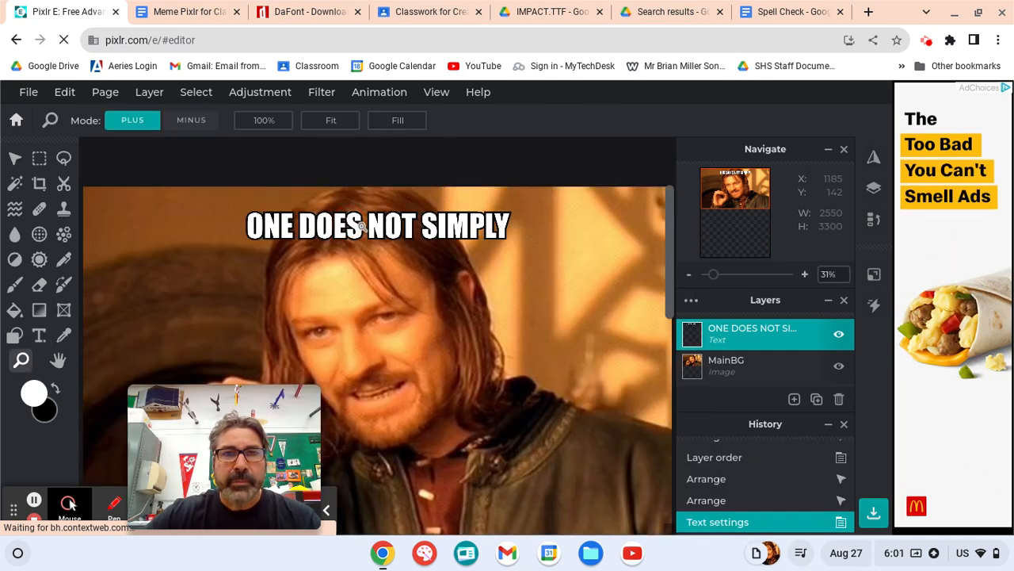
click(365, 226)
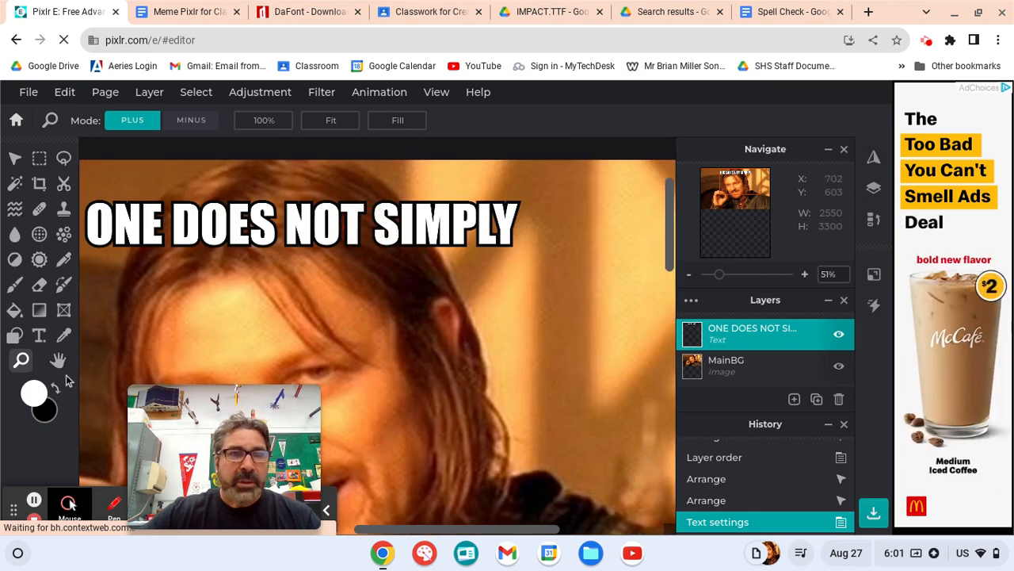
click(39, 335)
click(212, 226)
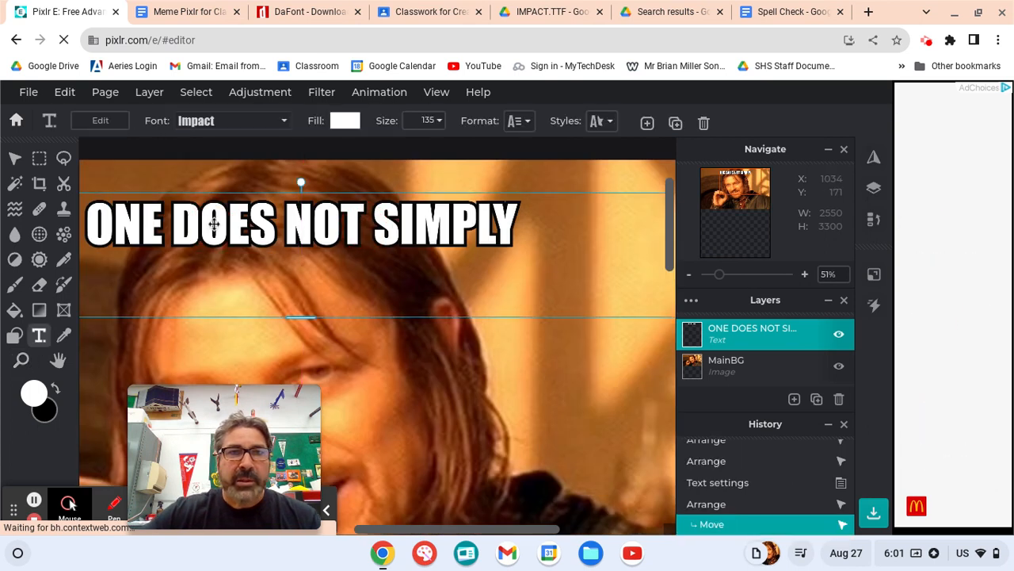
click(237, 230)
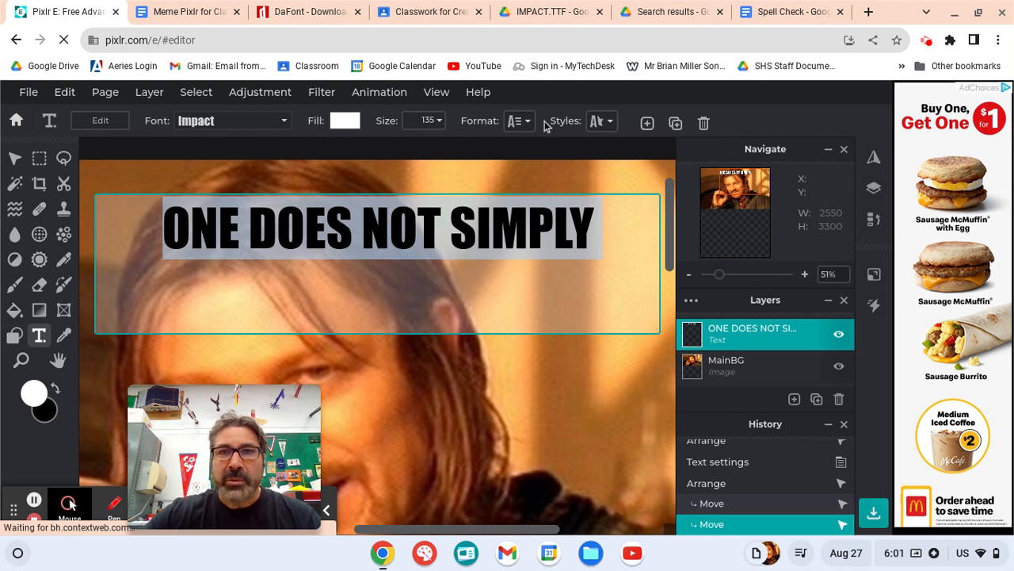
click(600, 123)
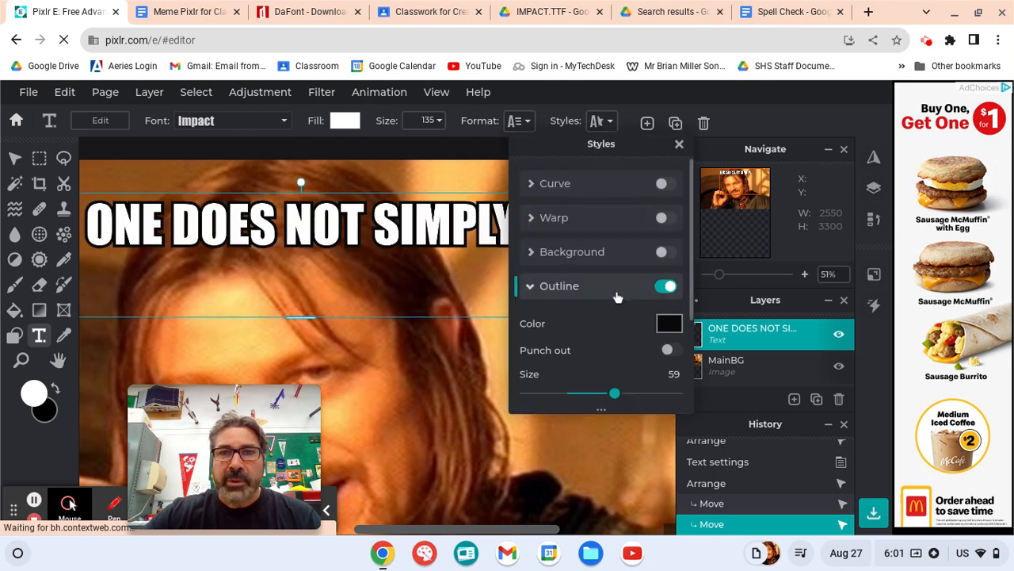
click(611, 290)
click(611, 291)
click(613, 294)
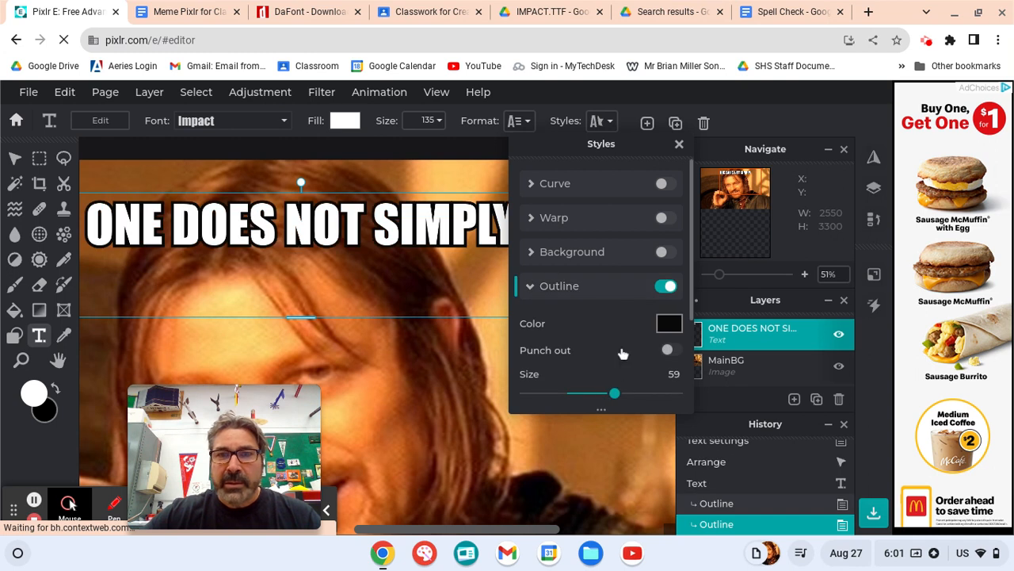
Increase the caption's outline size to 72 and close the text styles
scroll(630, 345, down, 3)
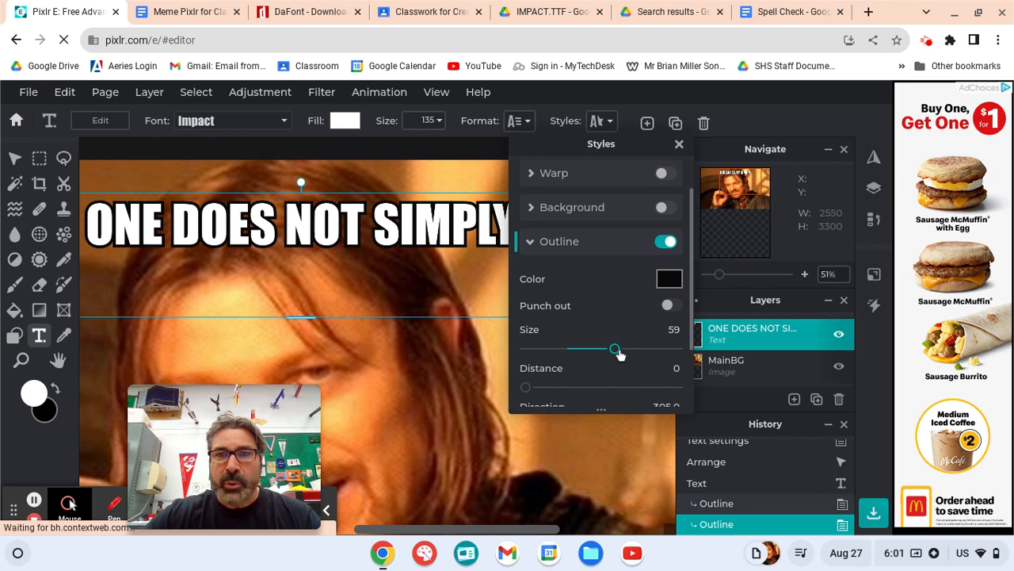
drag(620, 354, 637, 351)
scroll(642, 369, down, 2)
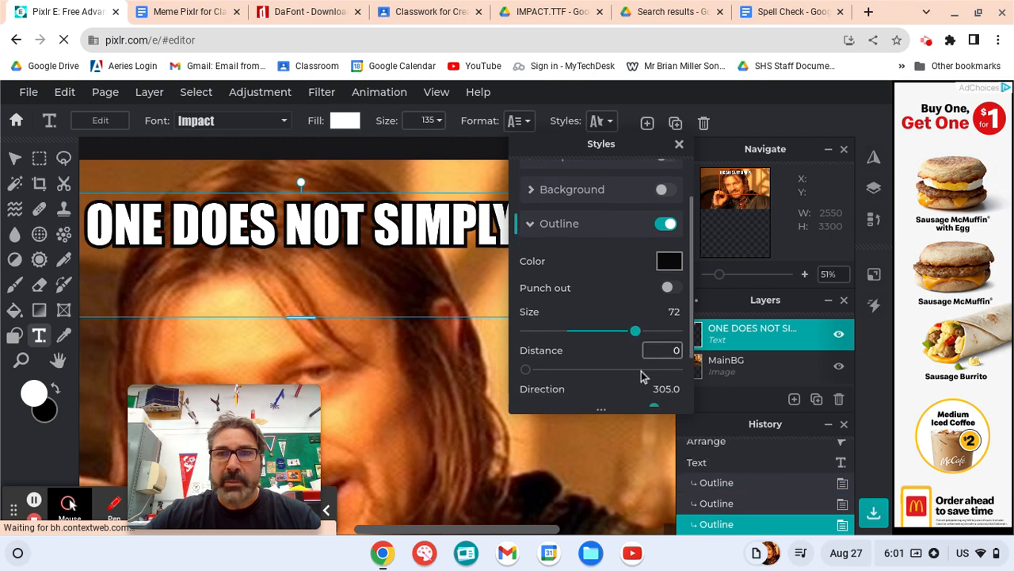
scroll(643, 376, down, 2)
click(527, 448)
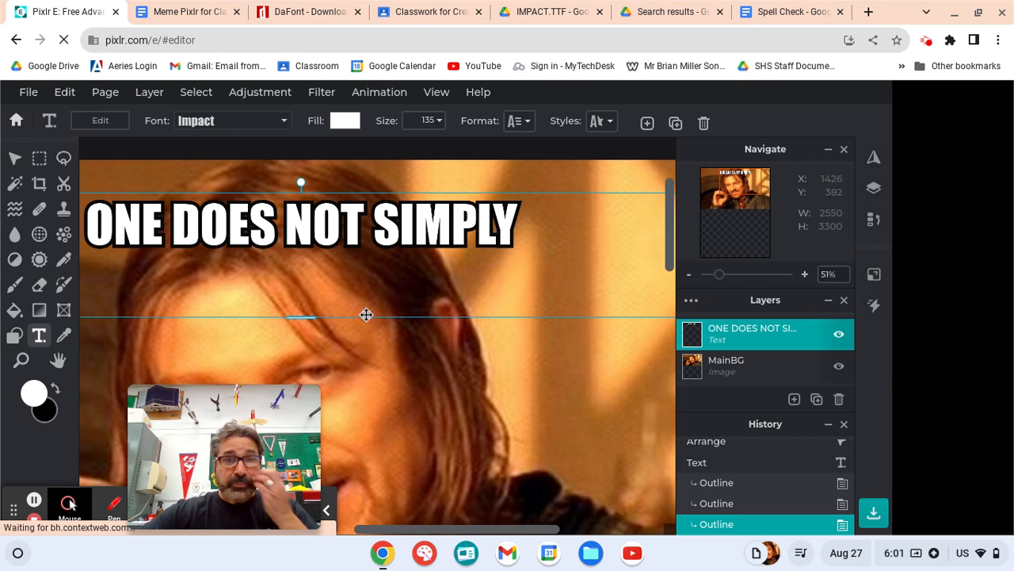
Switch to the Arrange tool and rename the caption's text layer to ONE DOES
click(761, 337)
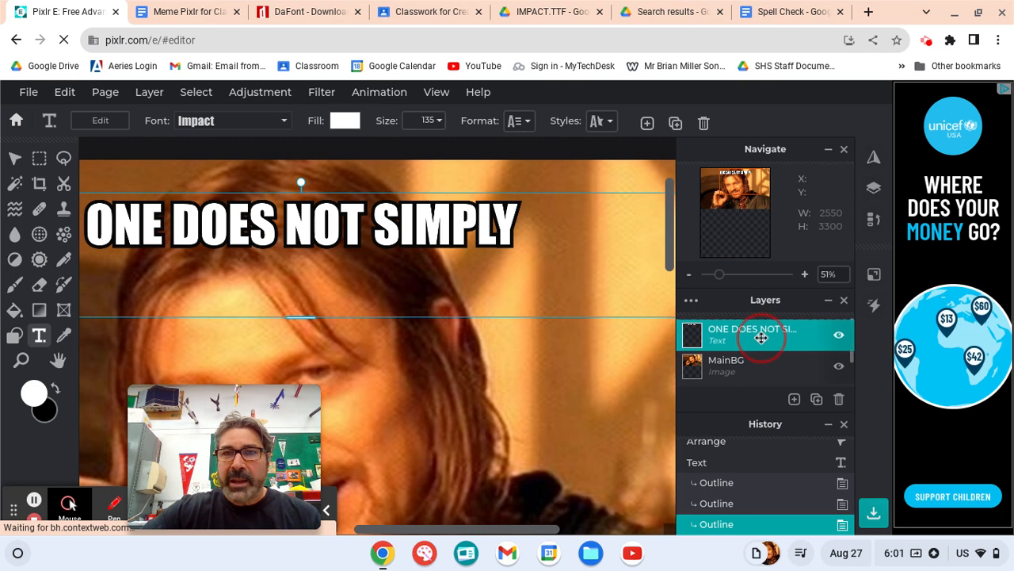
drag(760, 338, 755, 334)
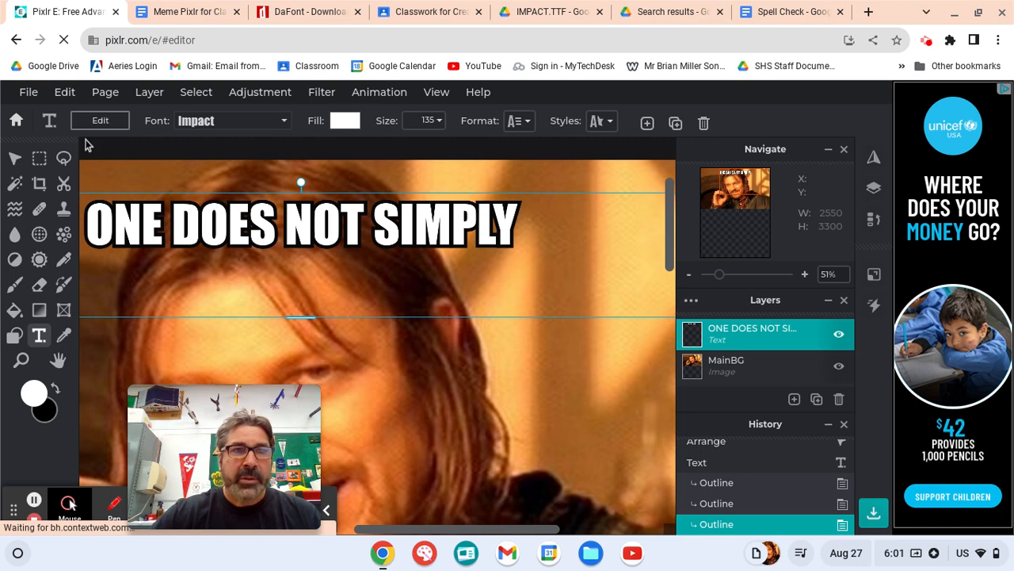
click(14, 158)
click(249, 359)
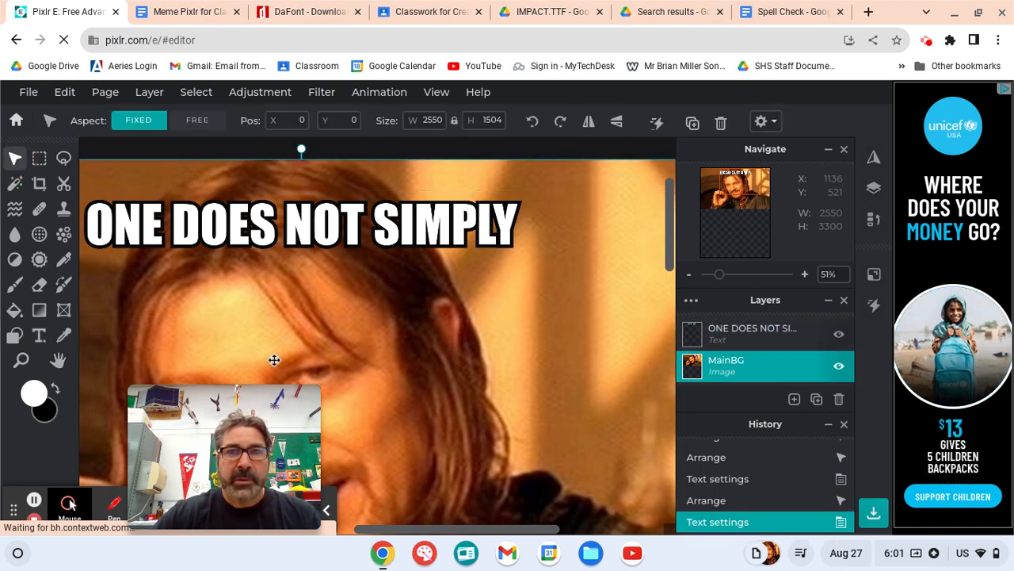
click(750, 336)
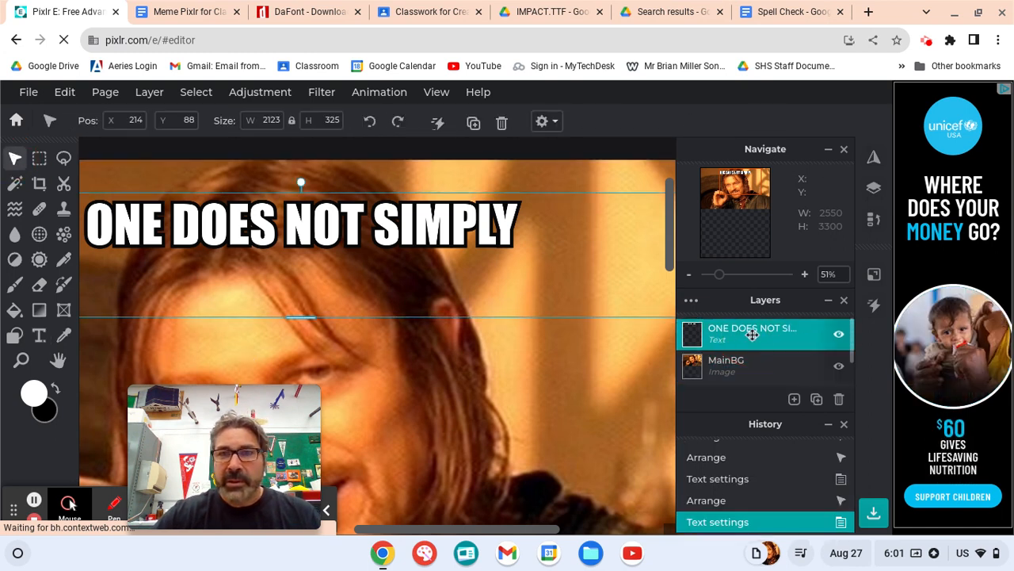
click(754, 336)
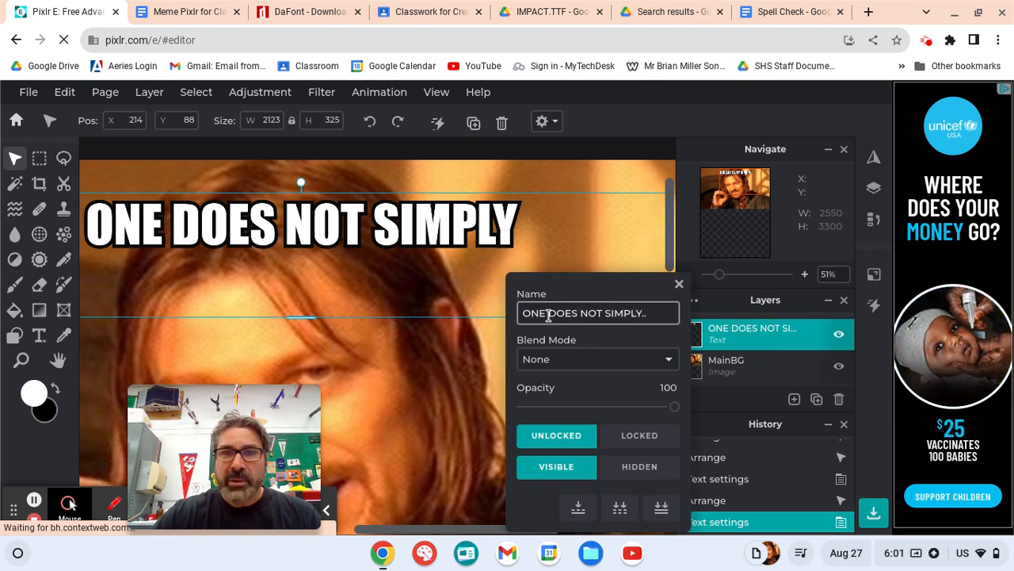
drag(582, 314, 657, 335)
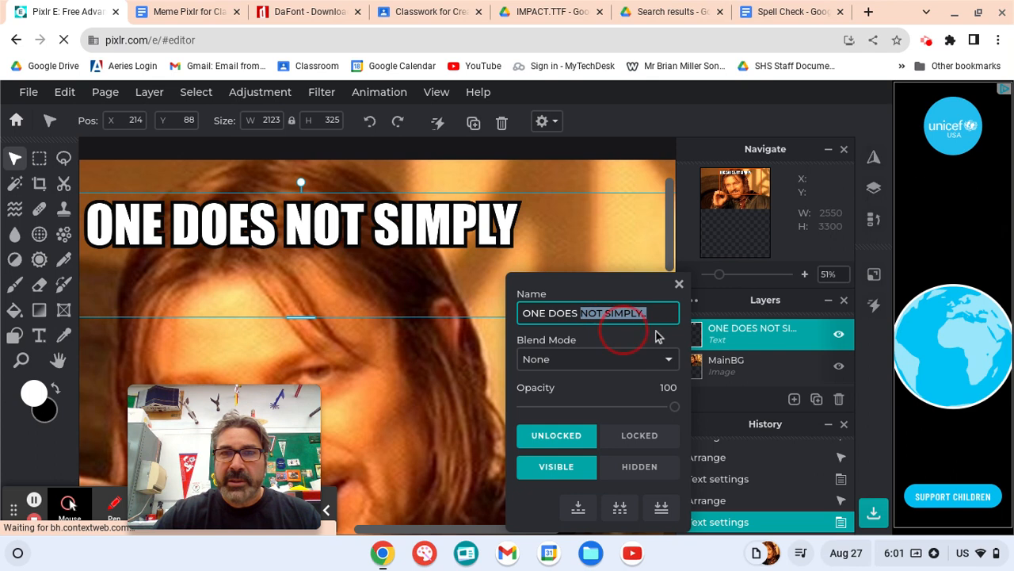
key(BackSpace)
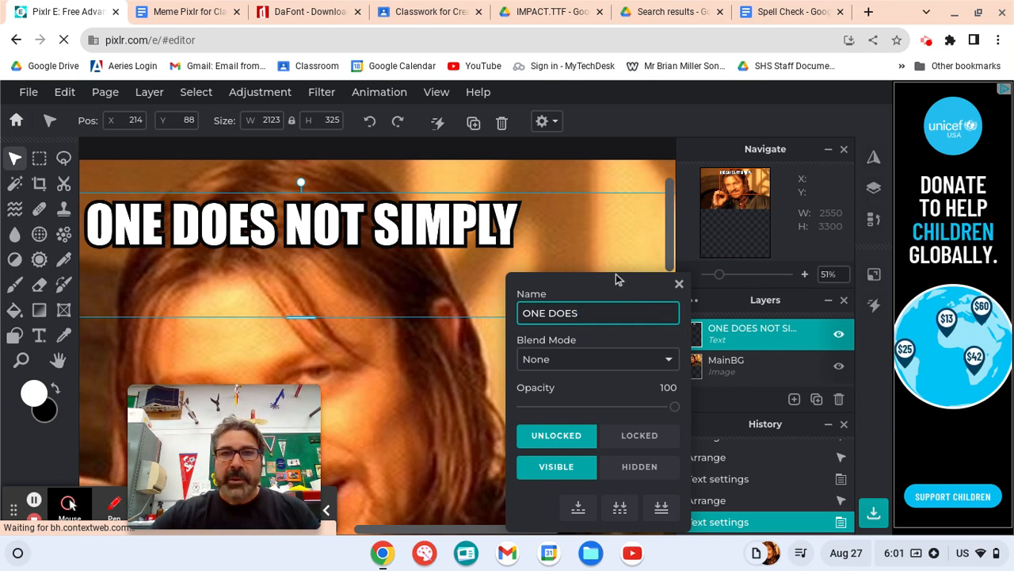
key(Return)
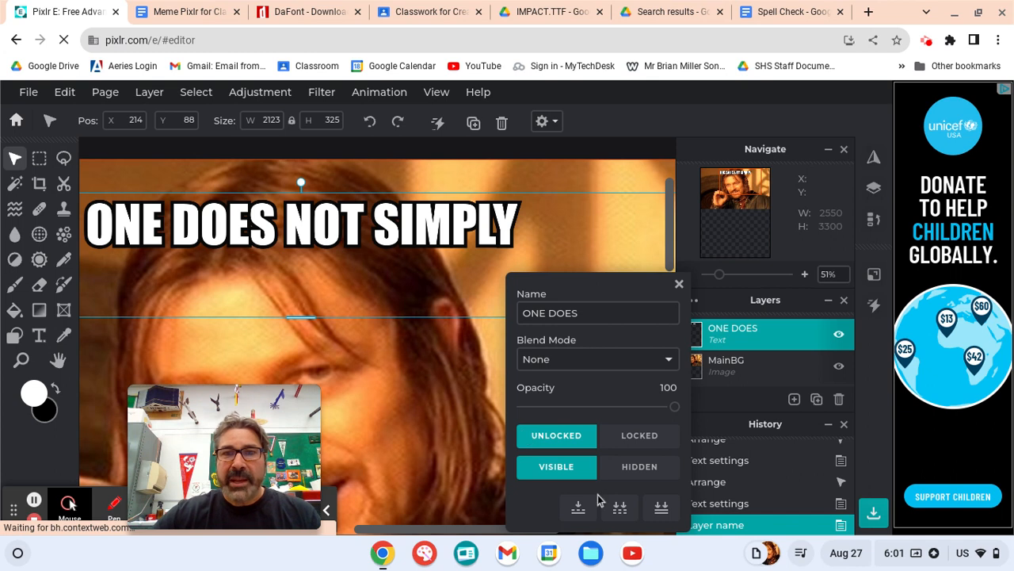
click(426, 401)
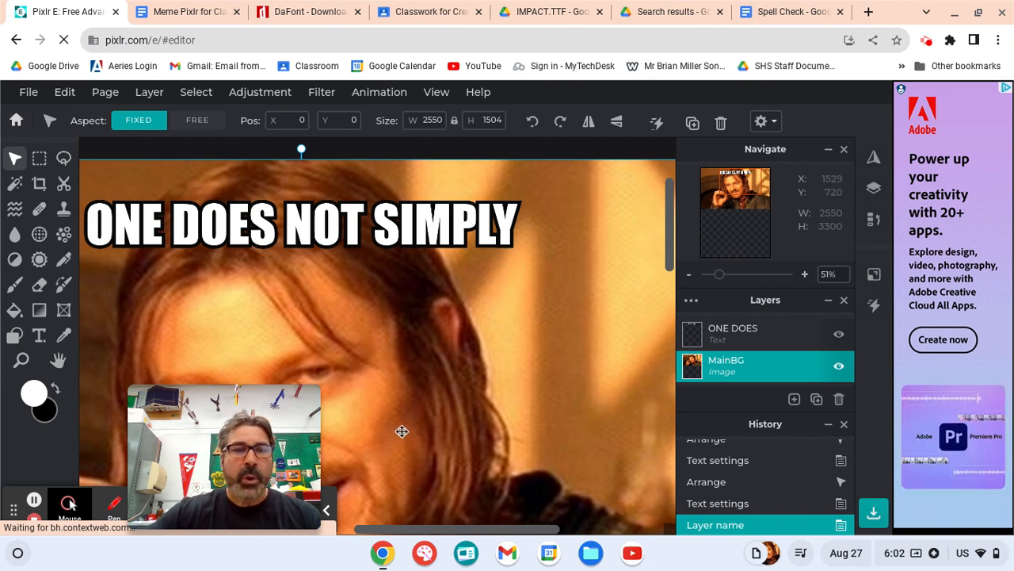
Deselect the upper caption and add a second text box over the lower part of the photo
drag(231, 424, 90, 425)
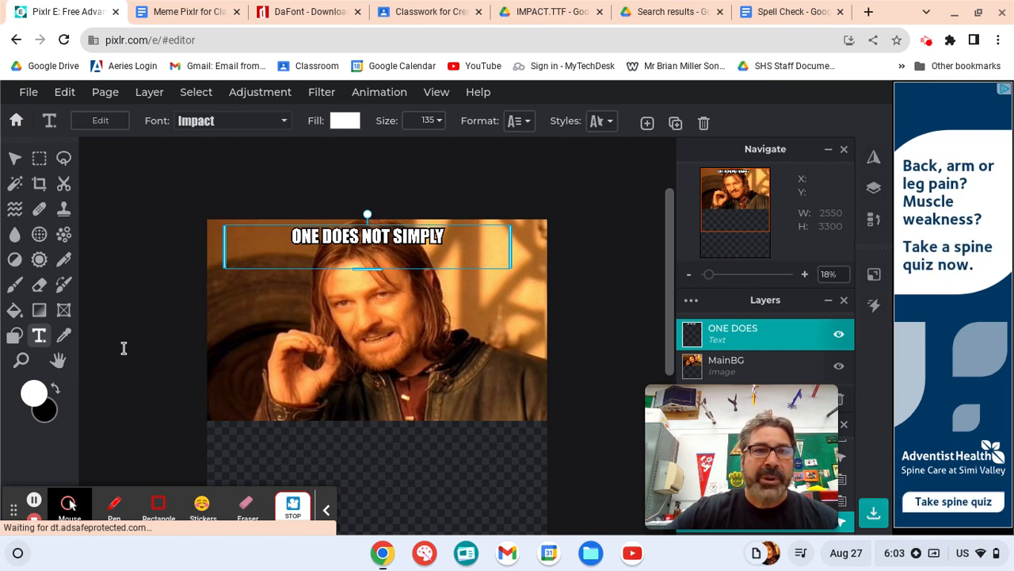
click(132, 320)
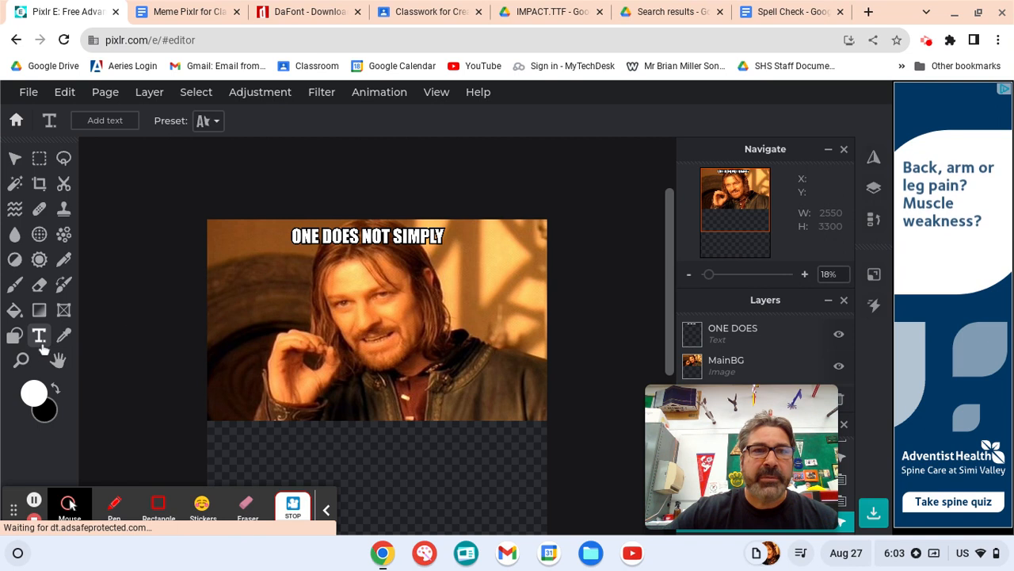
click(109, 120)
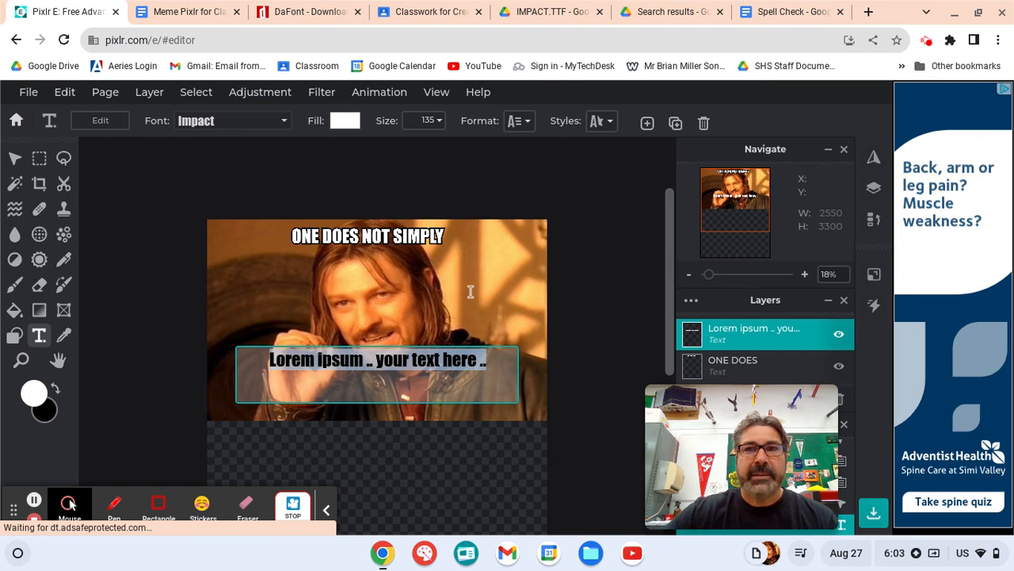
Copy "LEAVE A DIRTY CUP IN THE SINK" from the Spell Check Google Doc and paste it over the new text box's placeholder in Pixlr E
click(789, 11)
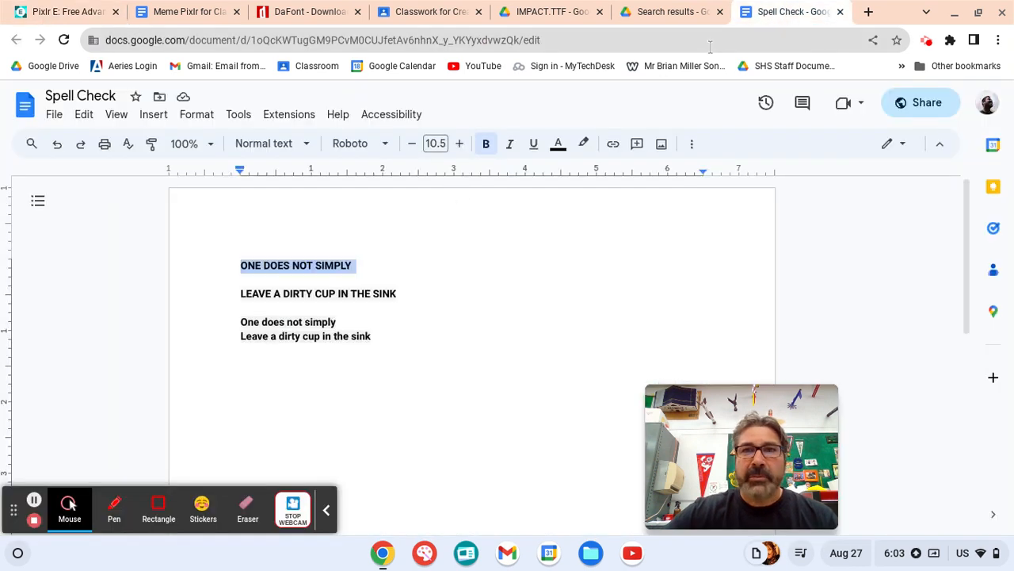
drag(422, 292, 233, 287)
key(ctrl+c)
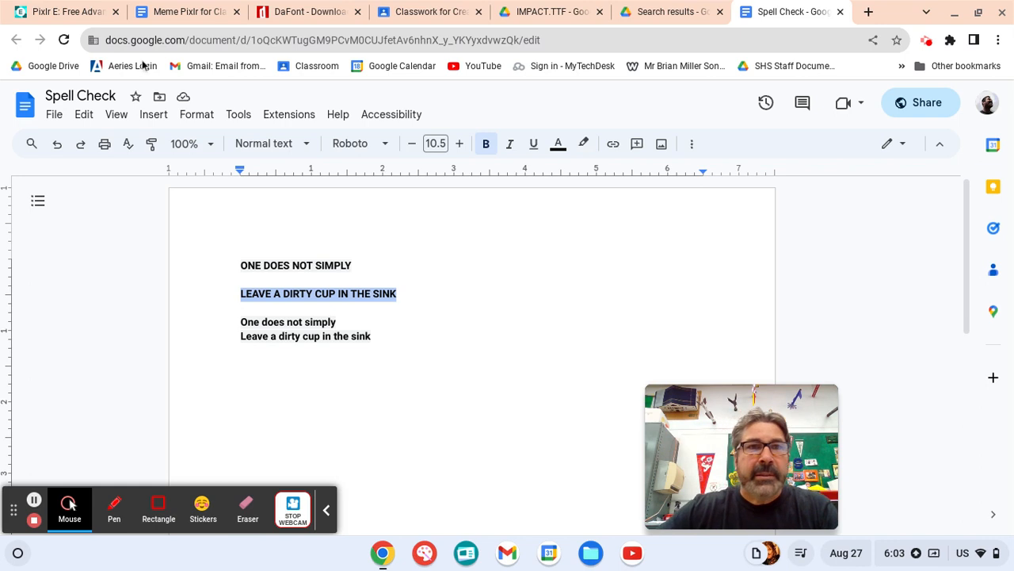
click(104, 15)
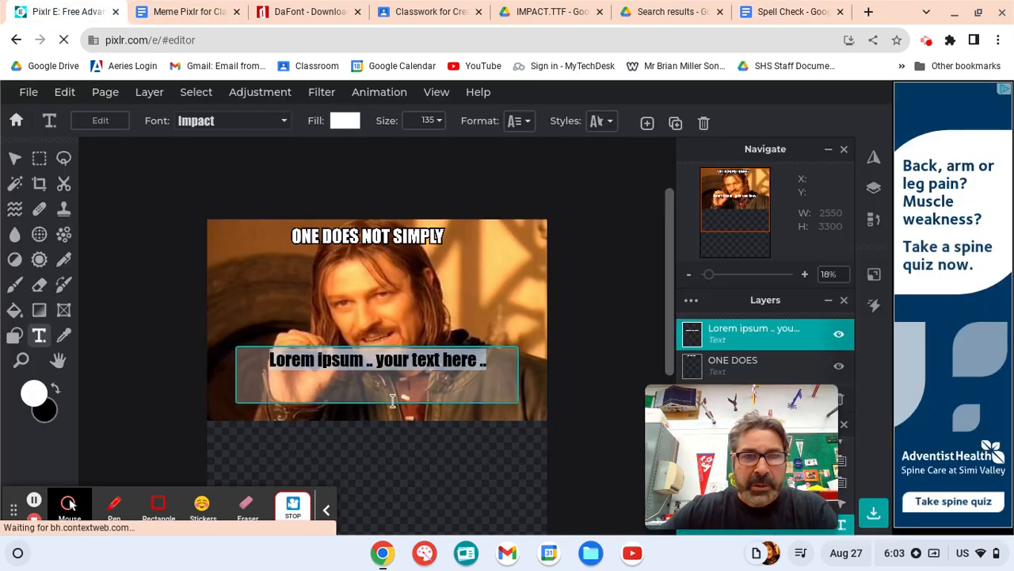
key(ctrl+v)
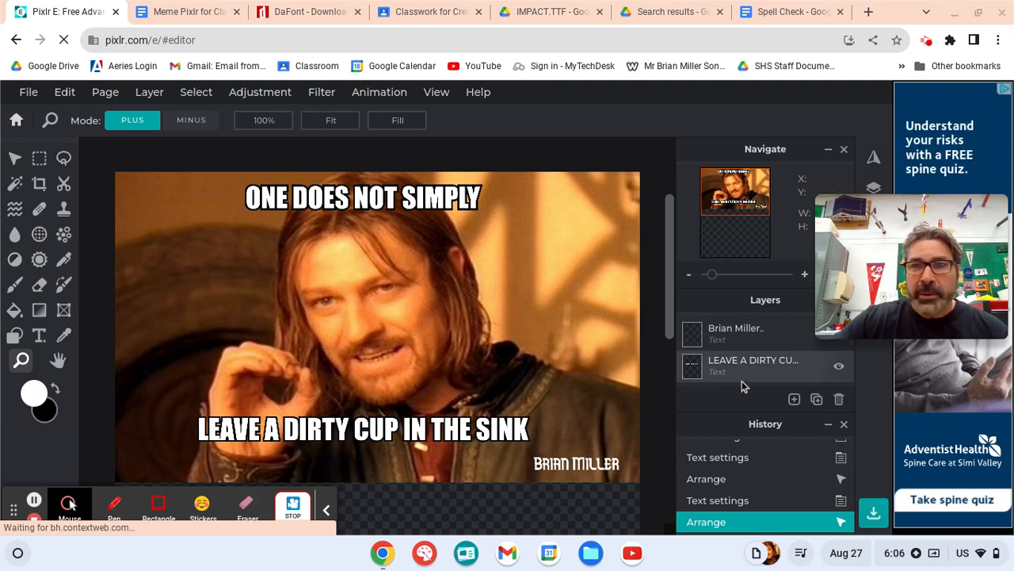
scroll(742, 378, down, 3)
scroll(742, 377, up, 3)
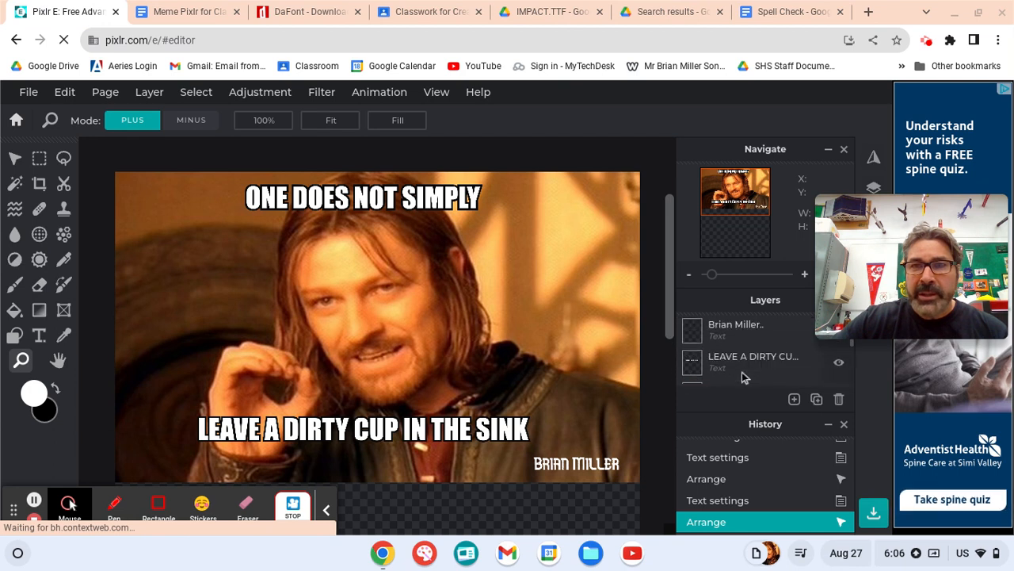